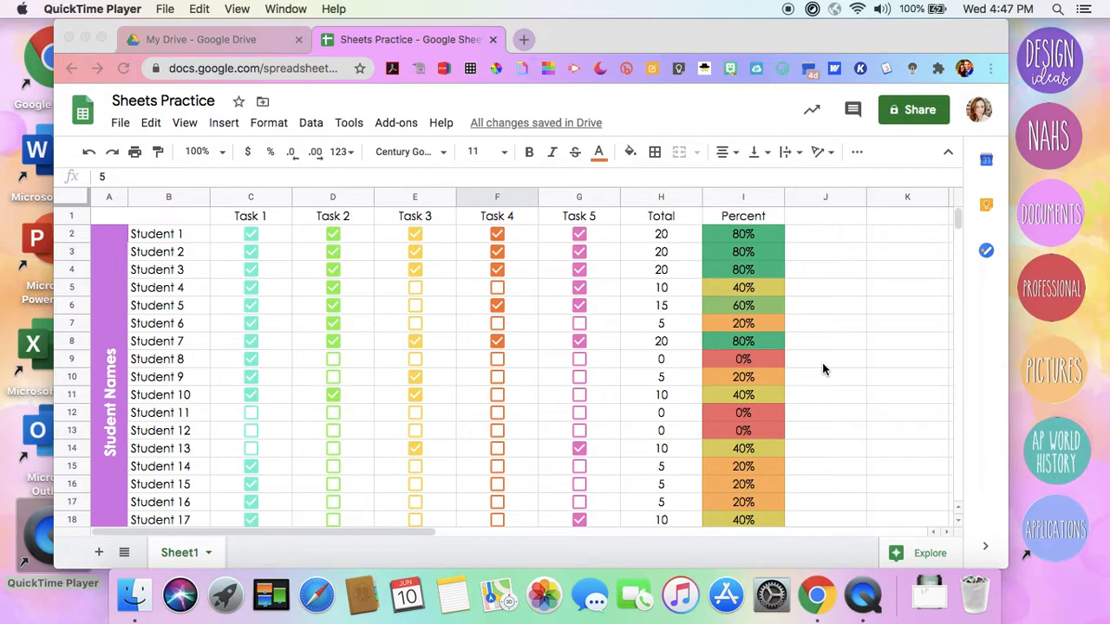
- Uncheck and recheck the Task 3 and Task 4 boxes for Student 1 and the Task 4 box for Student 2
{"action": "left_click", "coordinate": [415, 241]}
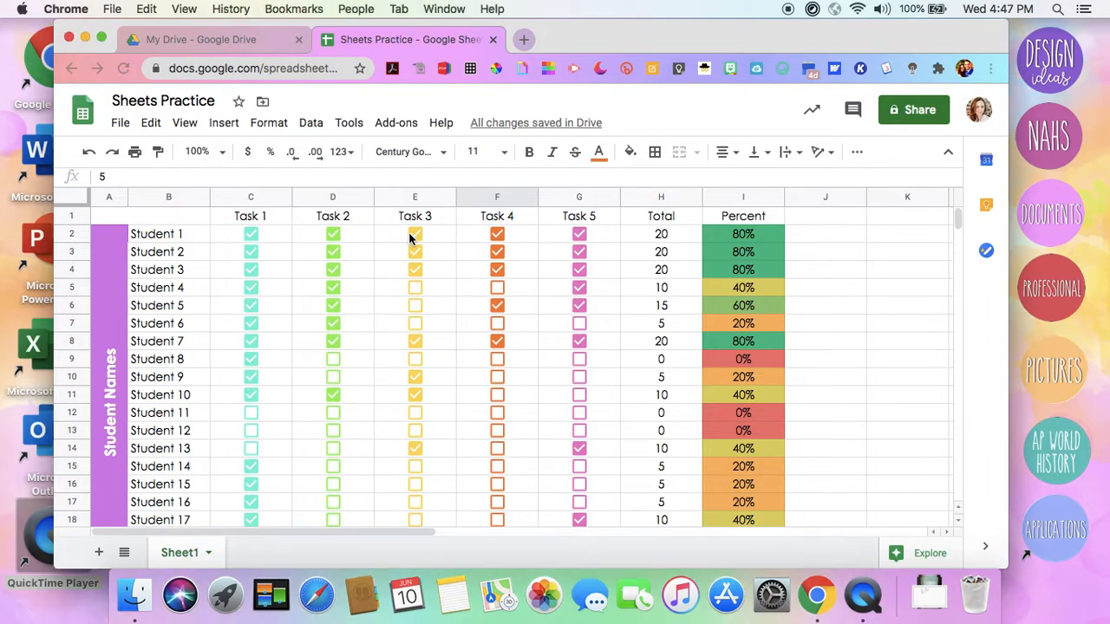
{"action": "left_click", "coordinate": [415, 241]}
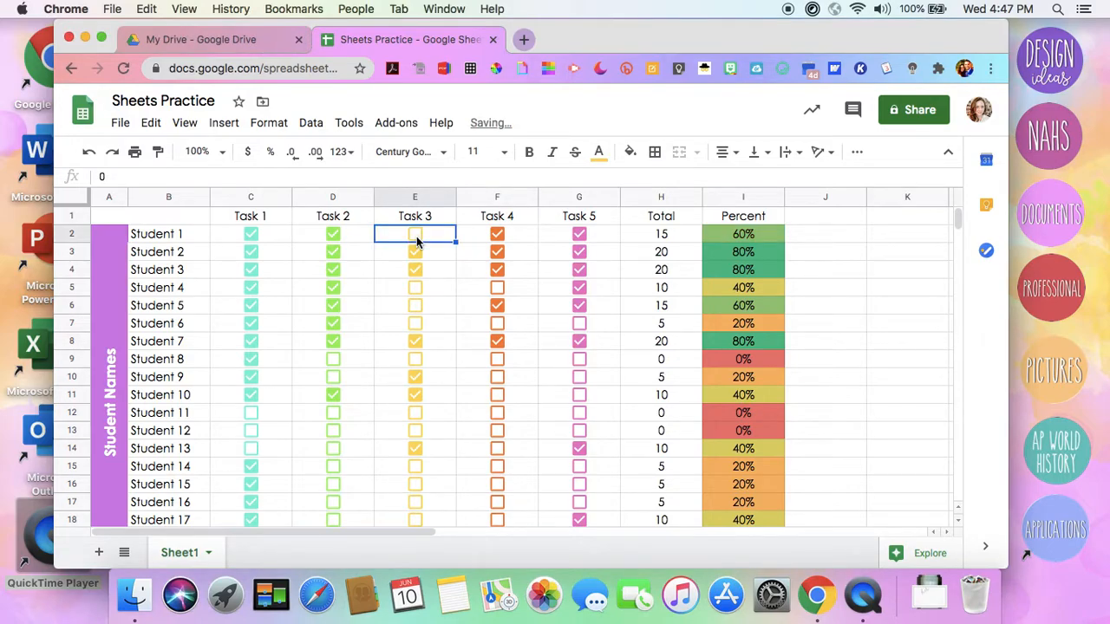
{"action": "left_click", "coordinate": [414, 241]}
{"action": "left_click", "coordinate": [497, 241]}
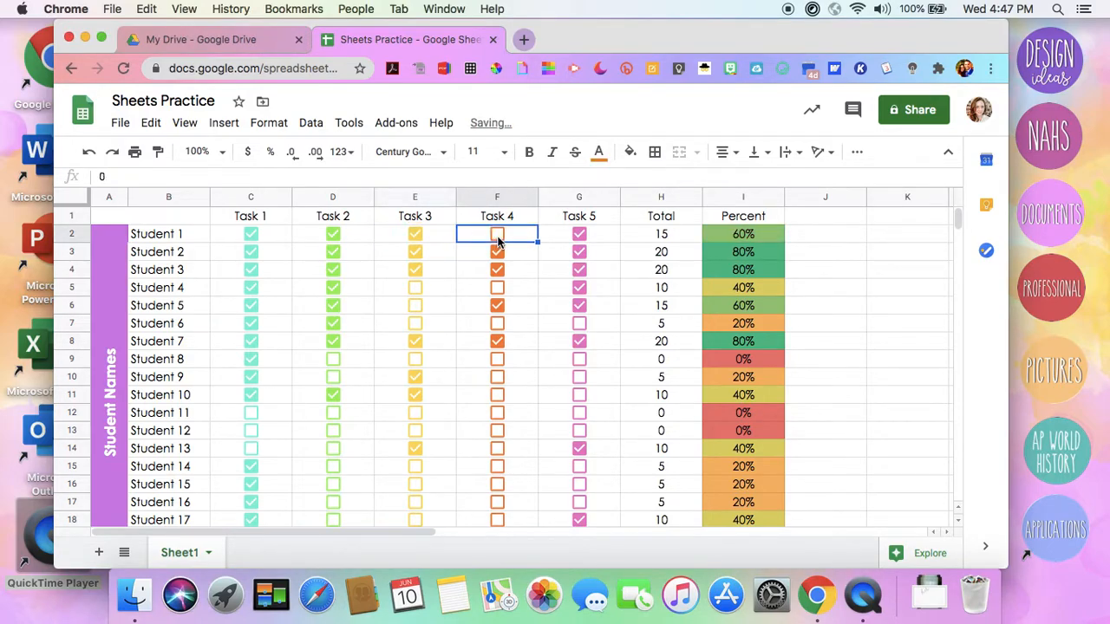
{"action": "left_click", "coordinate": [498, 253]}
{"action": "left_click", "coordinate": [498, 239]}
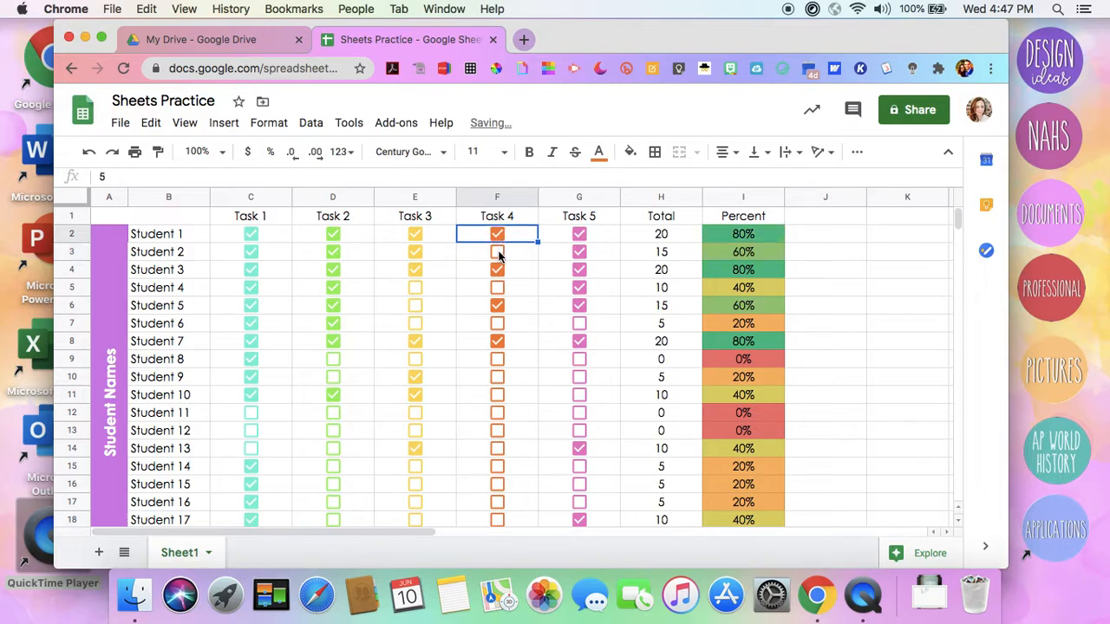
{"action": "left_click", "coordinate": [498, 255]}
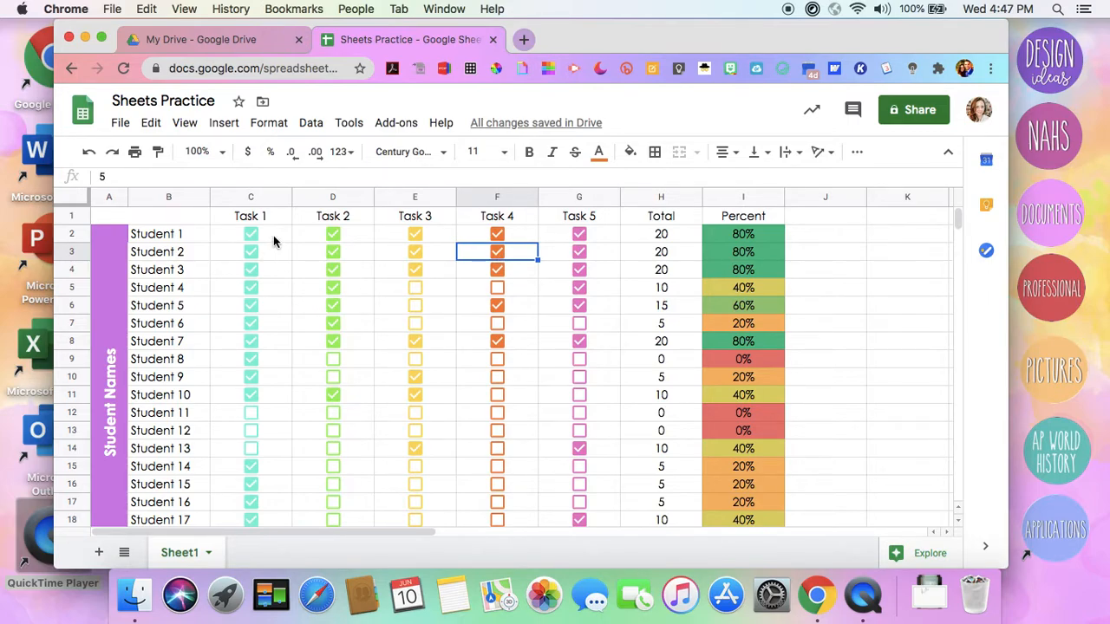
- Check Task 4 and Task 5 for Student 9, and uncheck and recheck that student's Task 1 box
{"action": "left_click", "coordinate": [251, 377]}
{"action": "left_click", "coordinate": [497, 376]}
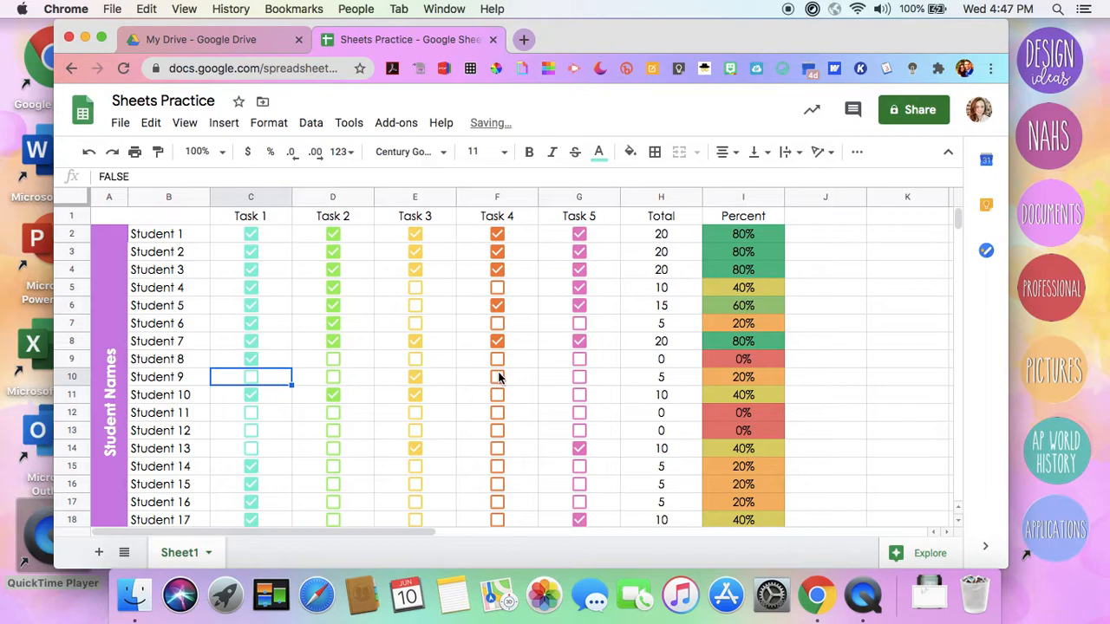
{"action": "left_click", "coordinate": [579, 378]}
{"action": "left_click", "coordinate": [248, 376]}
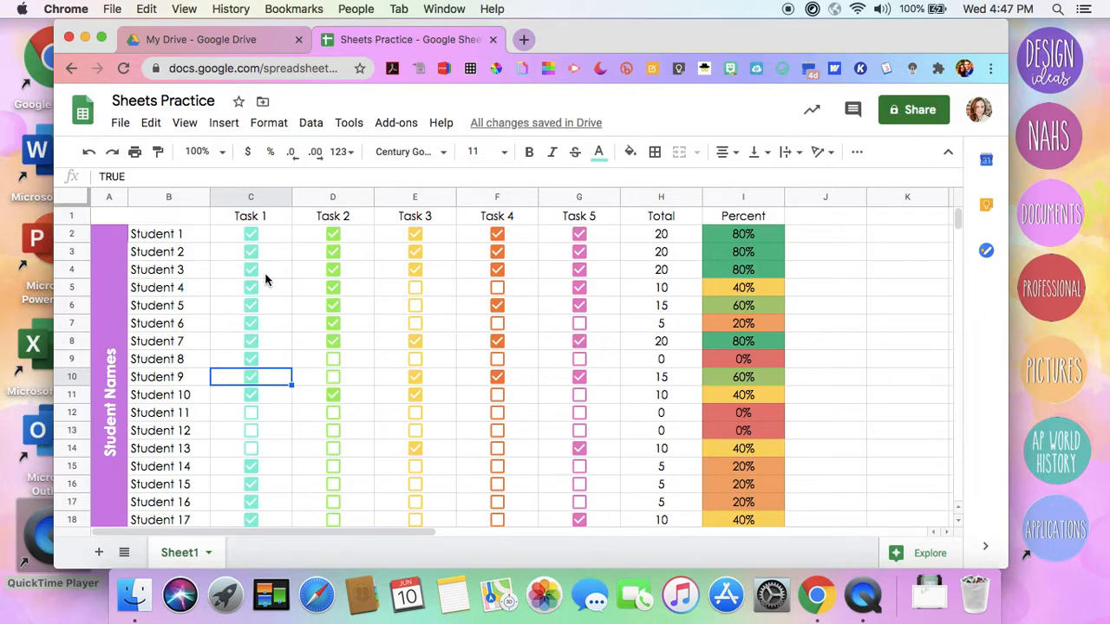
- Insert a checkbox into the empty cell J2 beside Student 1's percentage
{"action": "left_click", "coordinate": [268, 233]}
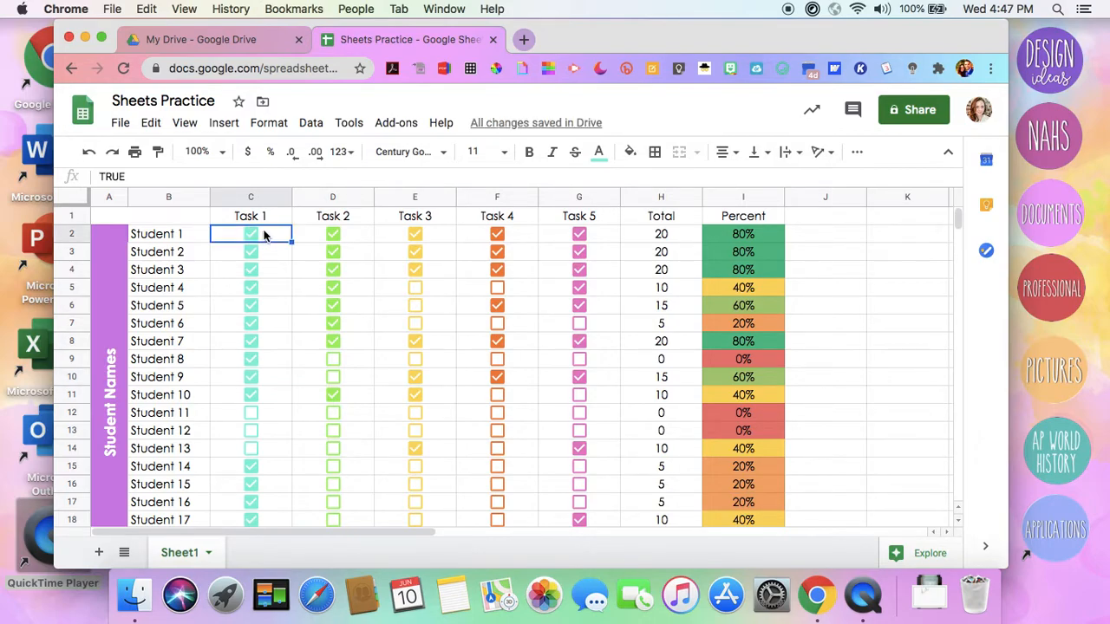
{"action": "left_click", "coordinate": [815, 234]}
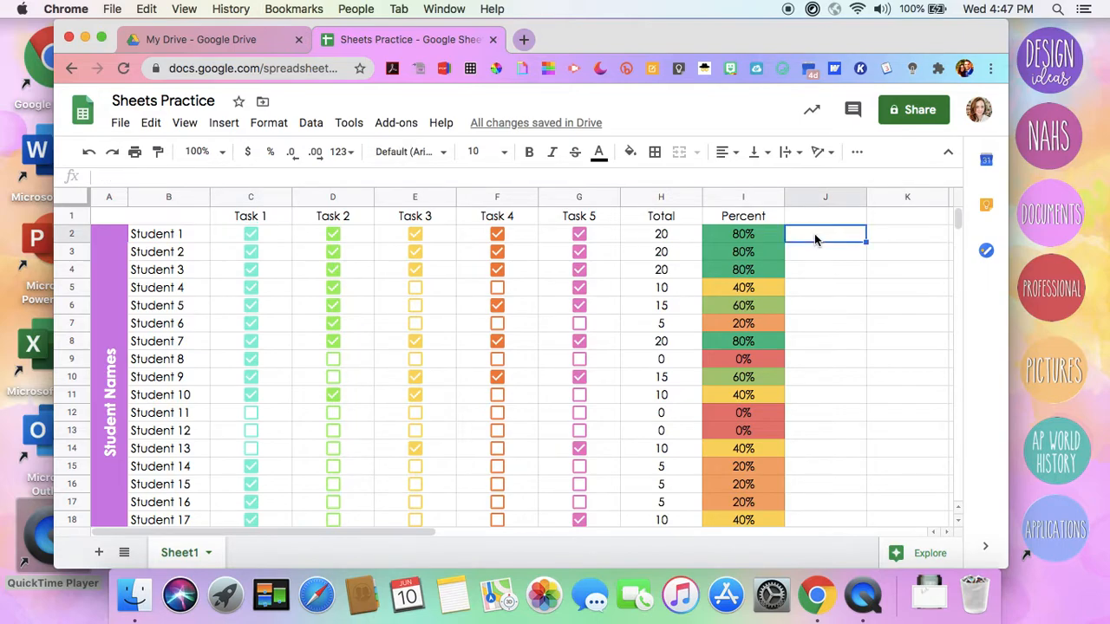
{"action": "left_click", "coordinate": [224, 122]}
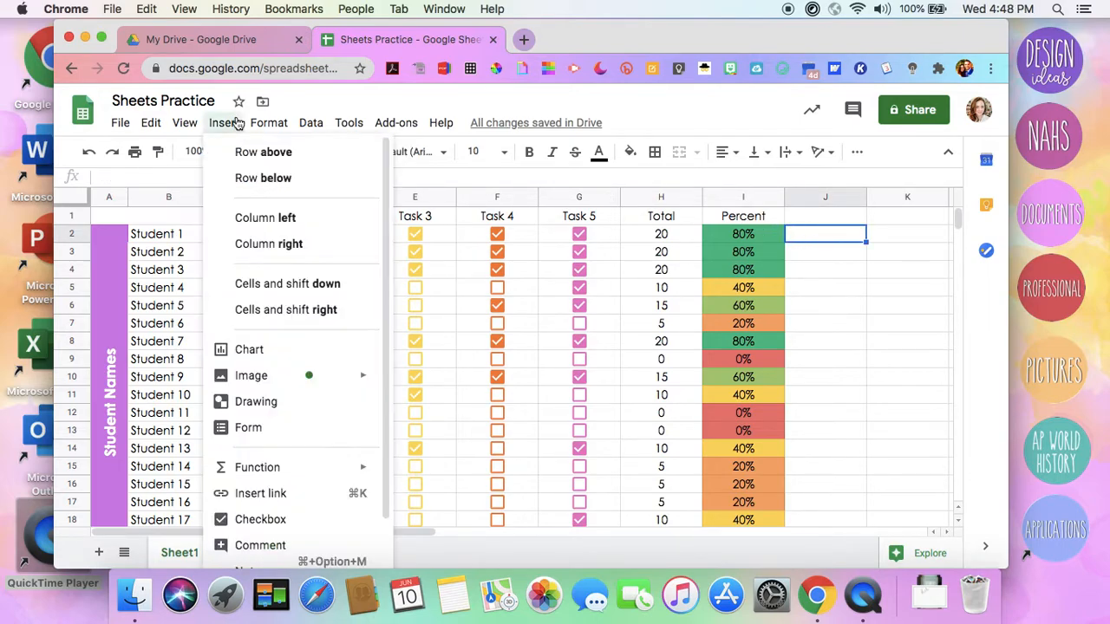
{"action": "left_click", "coordinate": [265, 520]}
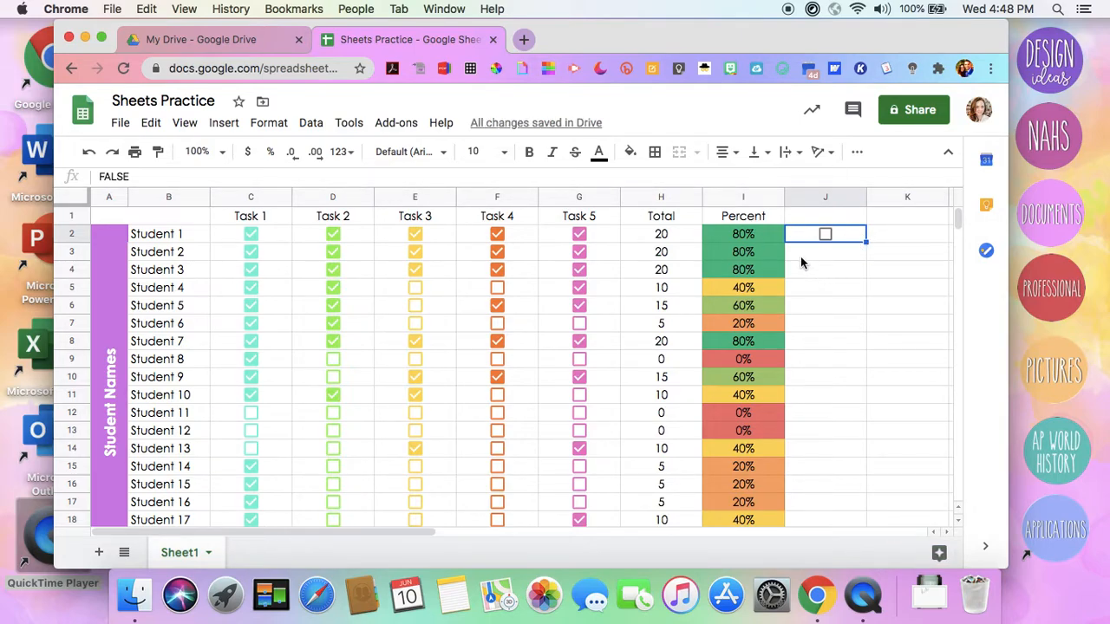
- Format the checkbox in J2 with the Century Gothic font, size 11 and the red theme color
{"action": "left_click", "coordinate": [406, 154]}
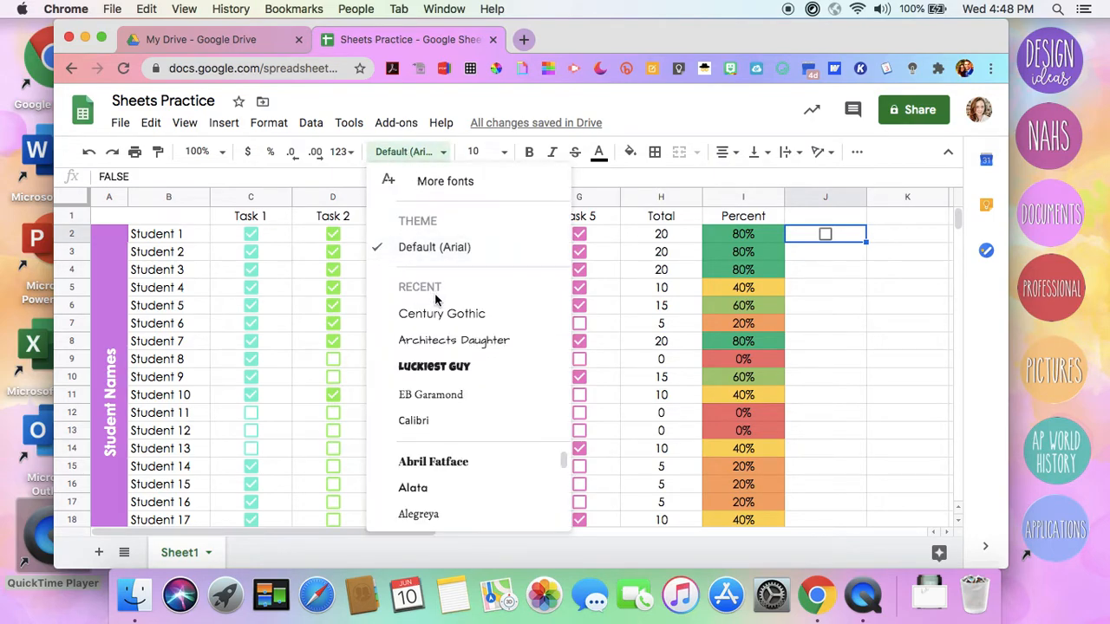
{"action": "left_click", "coordinate": [437, 314]}
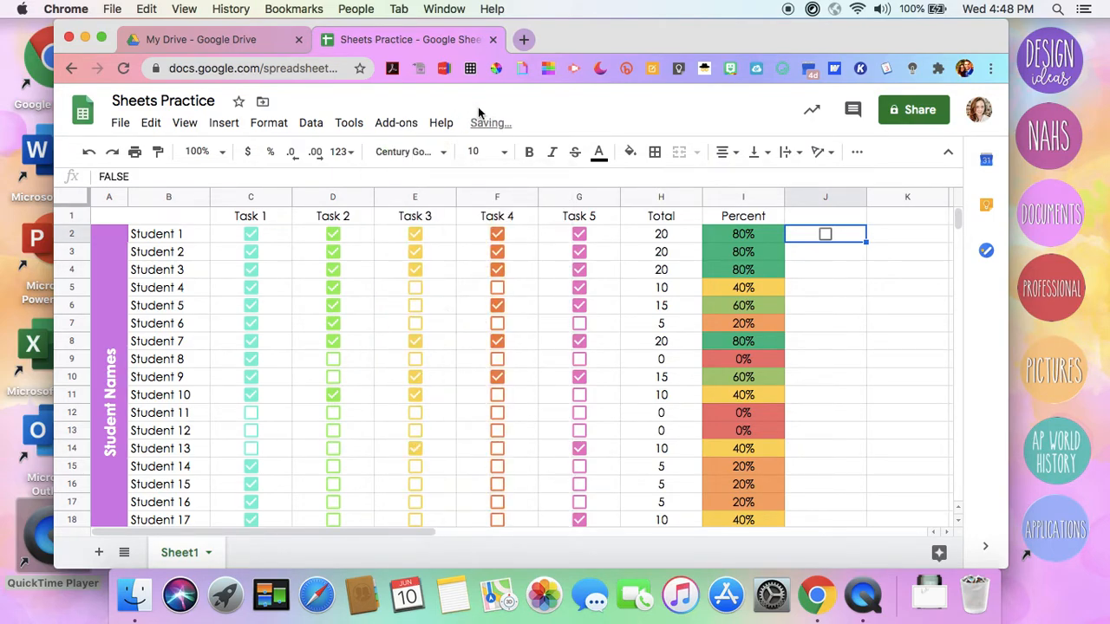
{"action": "left_click", "coordinate": [503, 151]}
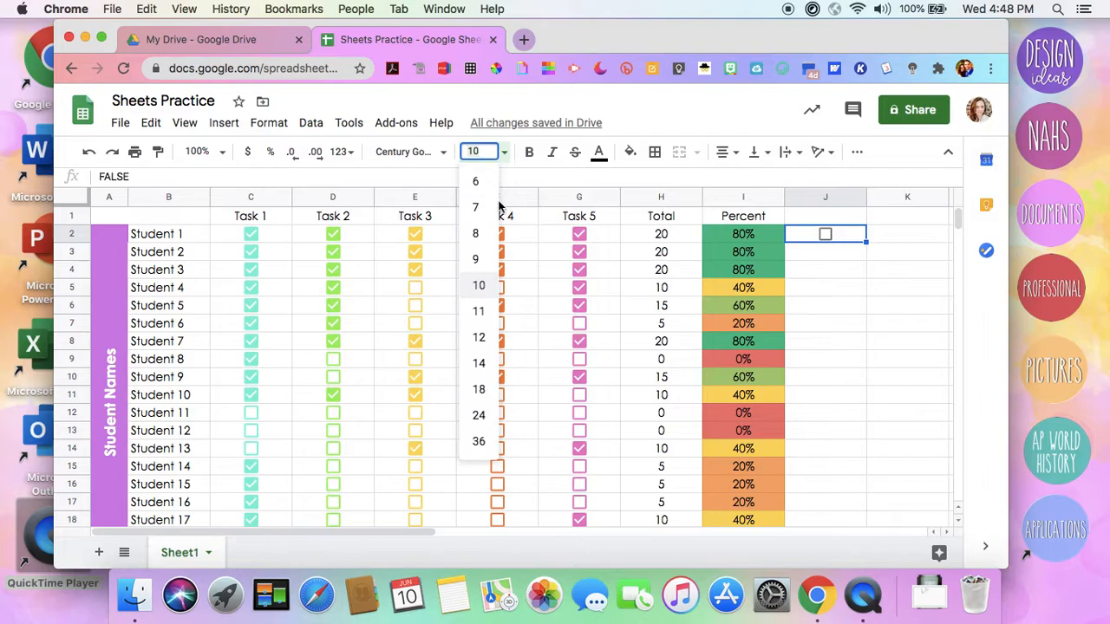
{"action": "left_click", "coordinate": [484, 317]}
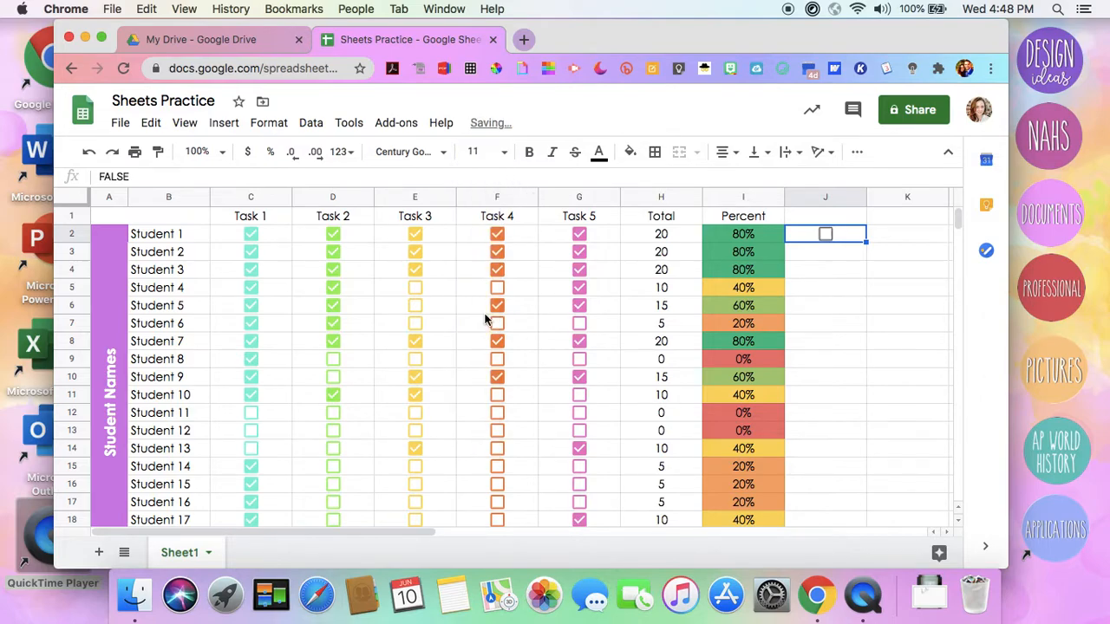
{"action": "left_click", "coordinate": [599, 156]}
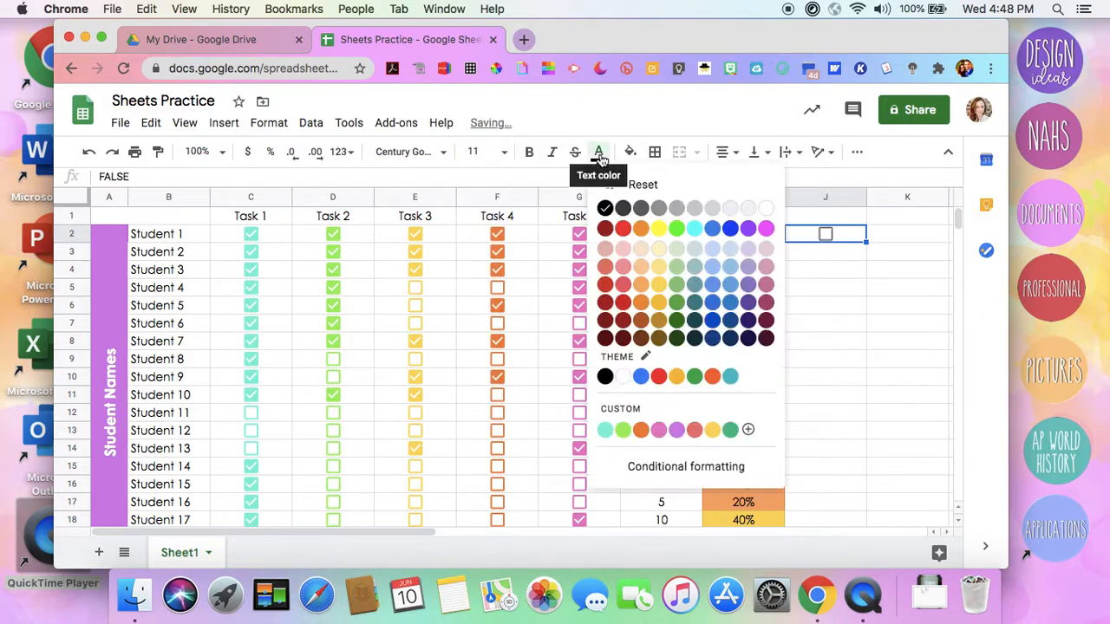
{"action": "left_click", "coordinate": [659, 379]}
- Delete the red checkbox from cell J2
{"action": "left_click", "coordinate": [799, 274]}
{"action": "left_click", "coordinate": [847, 237]}
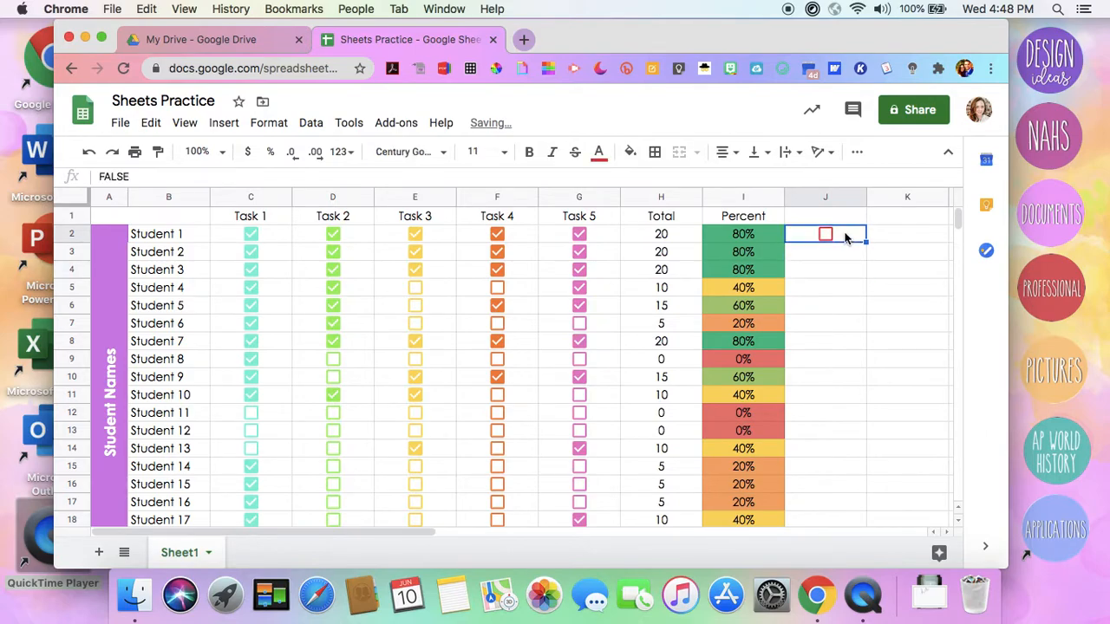
{"action": "key", "text": "Delete"}
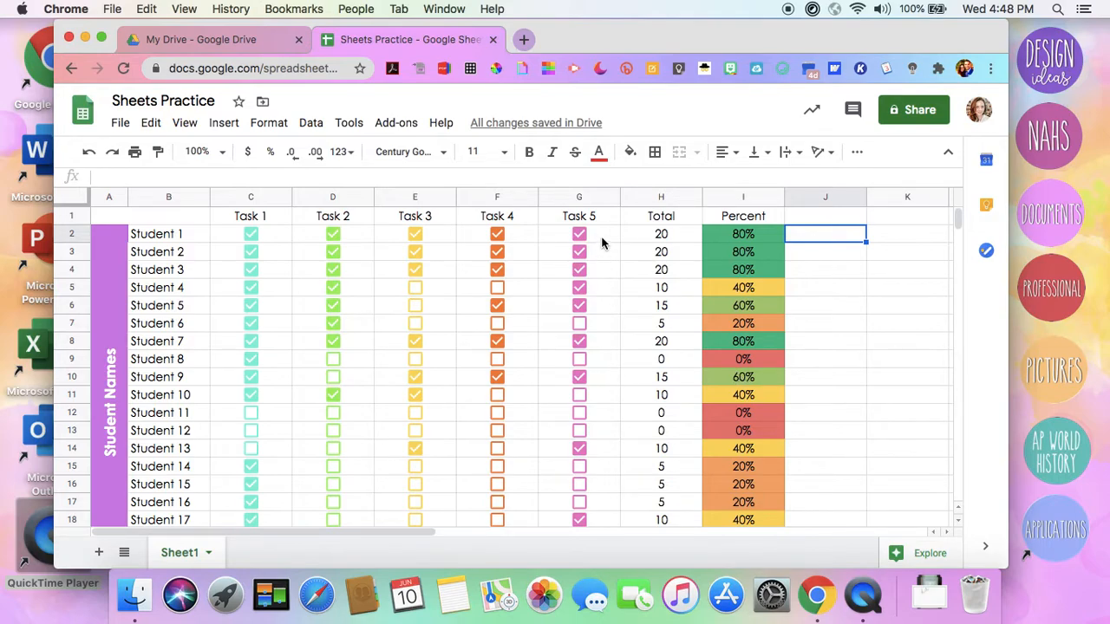
- Fill the Task 5 cells G2:G6 with the custom pink and set their checkboxes to white
{"action": "left_click_drag", "start_coordinate": [603, 241], "coordinate": [606, 310]}
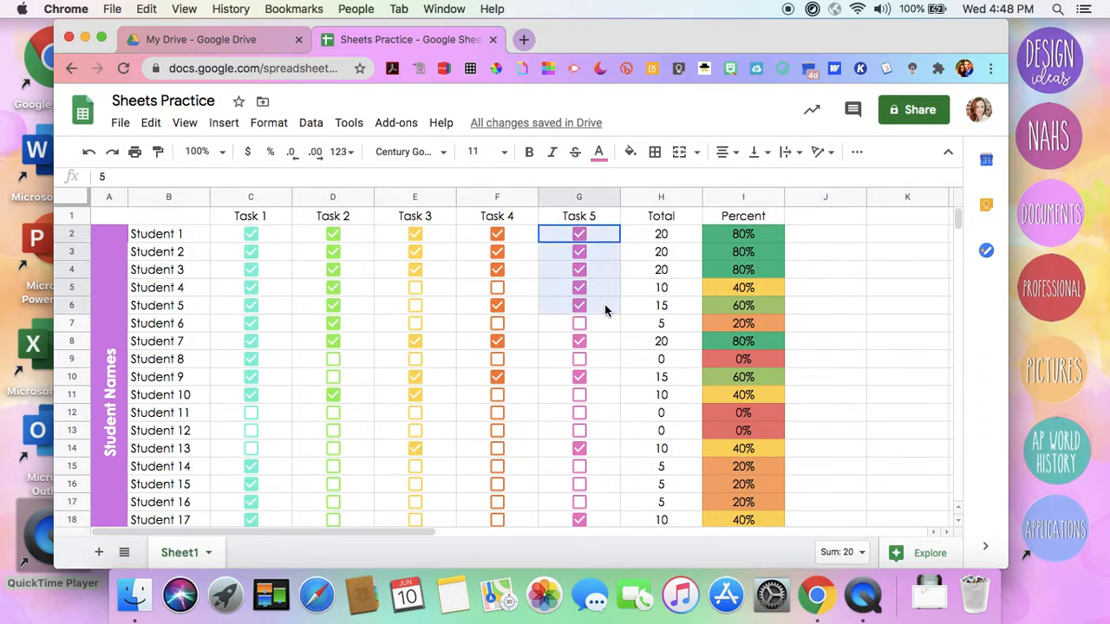
{"action": "left_click", "coordinate": [631, 152]}
{"action": "left_click", "coordinate": [691, 429]}
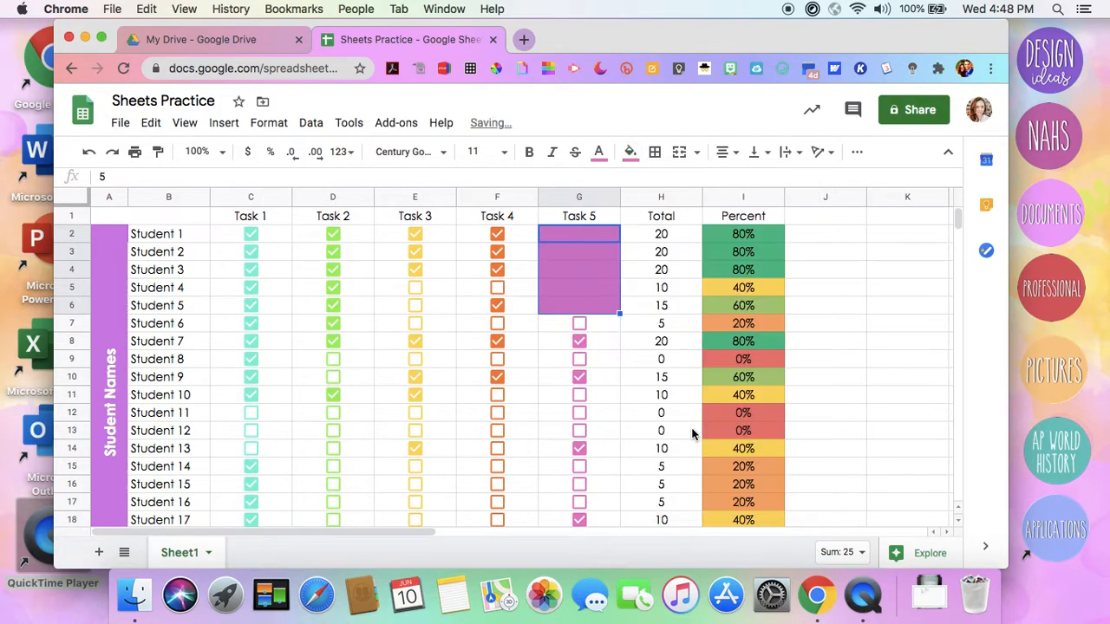
{"action": "left_click", "coordinate": [598, 152]}
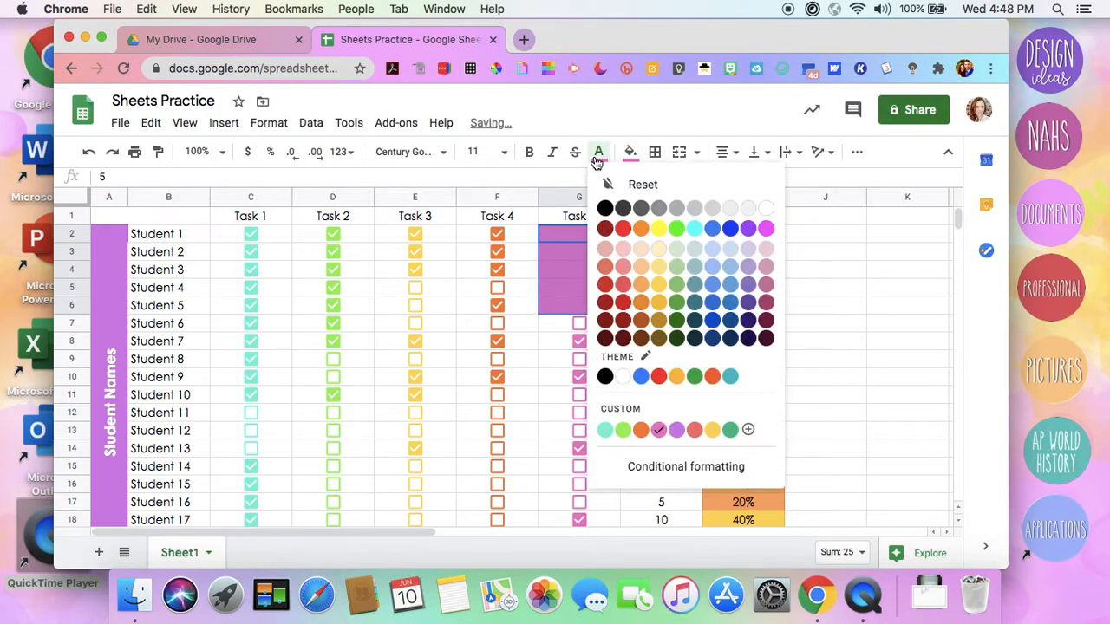
{"action": "left_click", "coordinate": [626, 377]}
{"action": "left_click", "coordinate": [627, 359]}
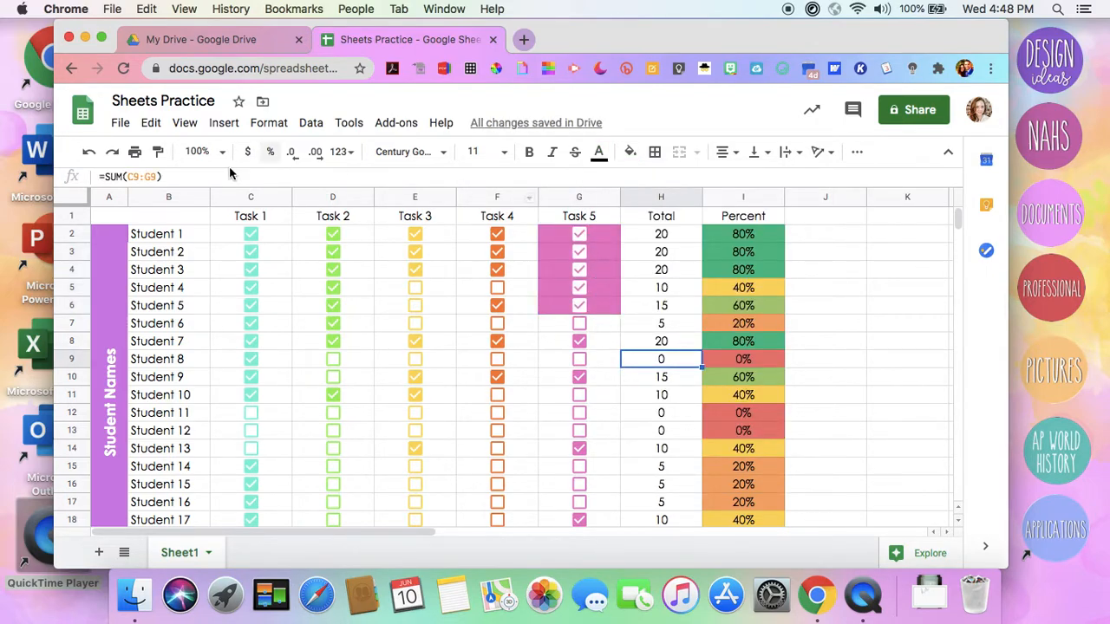
- Undo the white checkbox color and the pink fill on the Task 5 cells G2:G6
{"action": "left_click", "coordinate": [89, 152]}
{"action": "left_click", "coordinate": [88, 152]}
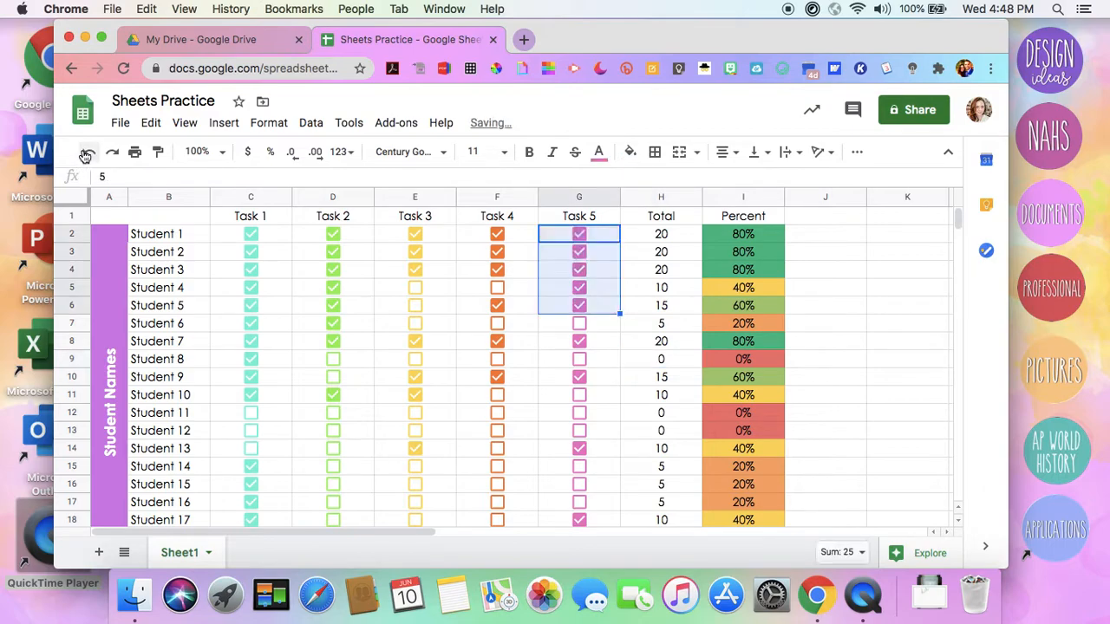
{"action": "left_click", "coordinate": [467, 403]}
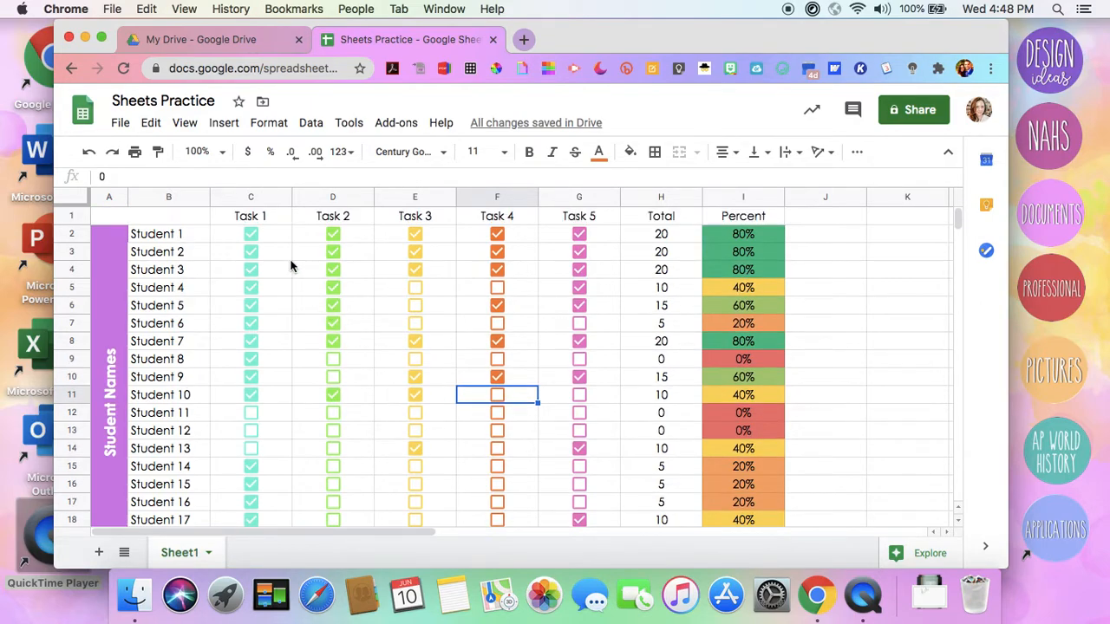
- Apply checkbox data validation to C2:G21 with custom cell values of 5 for checked and 0 for unchecked
{"action": "scroll", "coordinate": [429, 385], "scroll_direction": "down", "scroll_amount": 1}
{"action": "scroll", "coordinate": [518, 448], "scroll_direction": "down", "scroll_amount": 2}
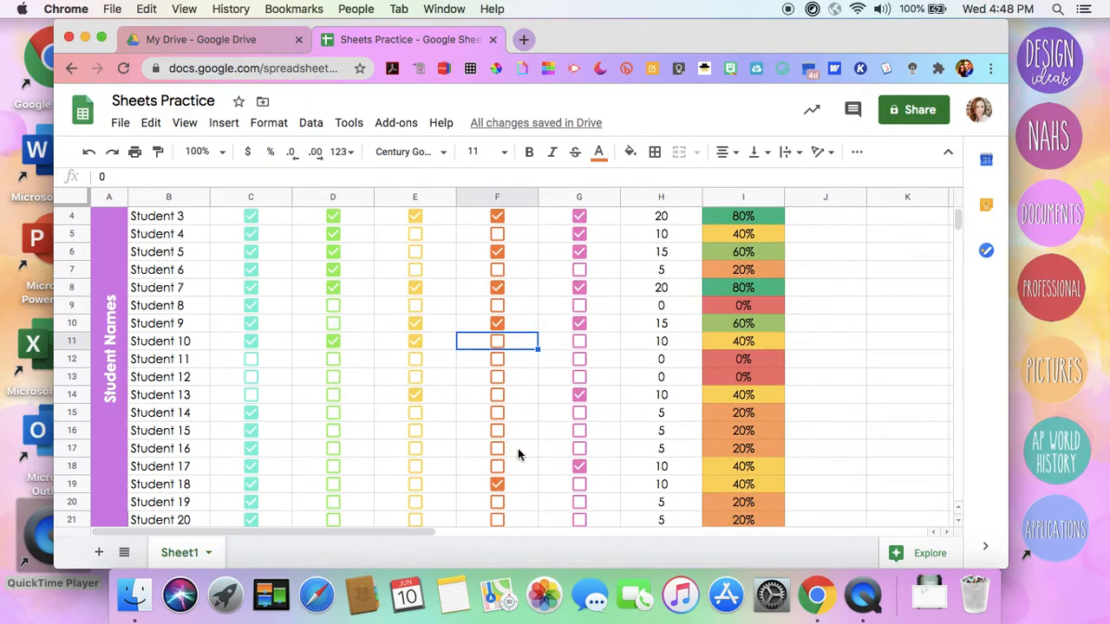
{"action": "left_click_drag", "start_coordinate": [599, 491], "coordinate": [240, 231]}
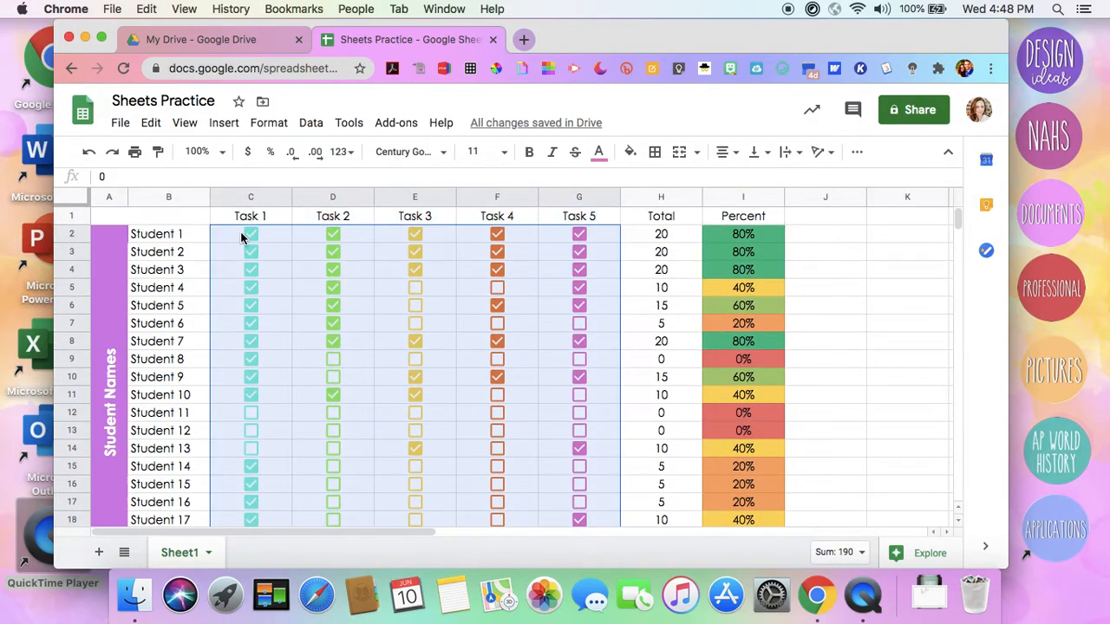
{"action": "left_click", "coordinate": [301, 130]}
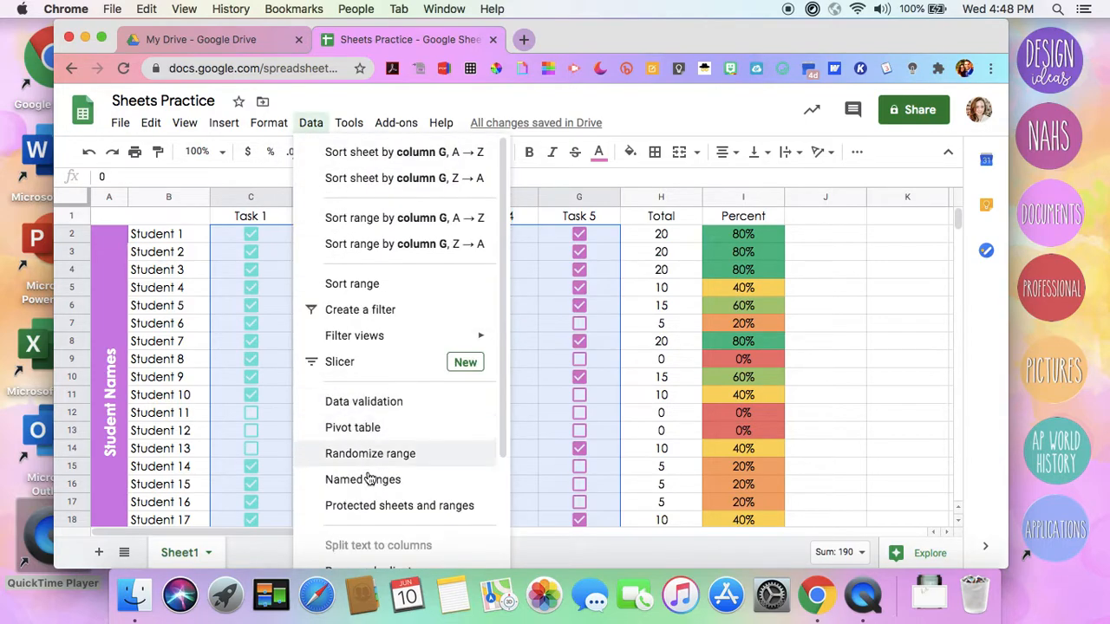
{"action": "left_click", "coordinate": [379, 403]}
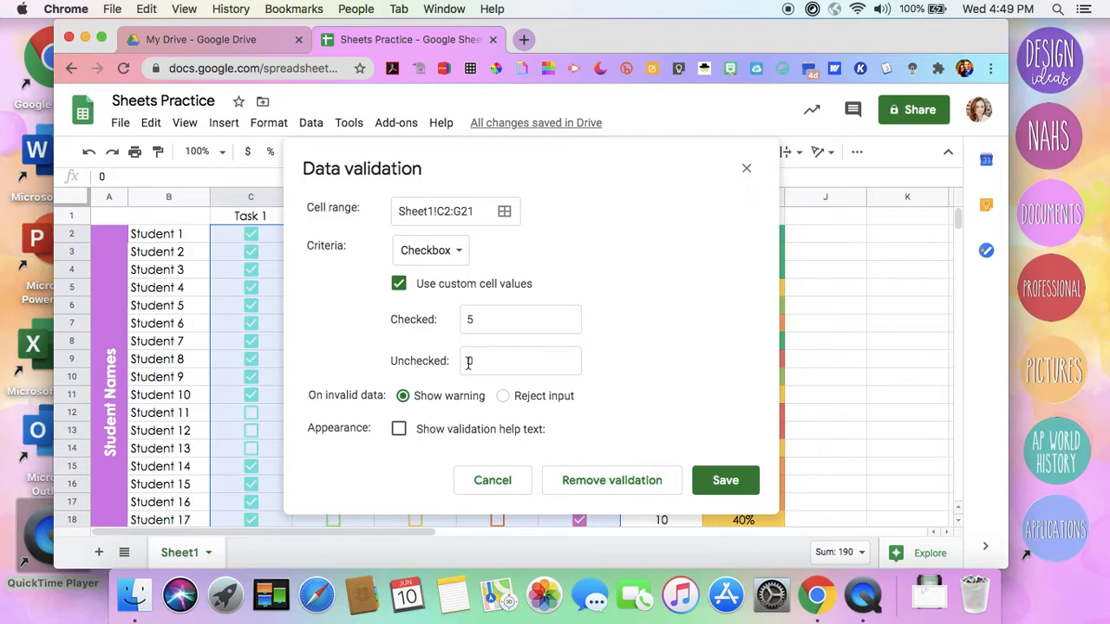
{"action": "left_click", "coordinate": [711, 488]}
- Check the Task 5 boxes for Students 10, 11, 12 and 14 and the Task 4 boxes for Students 10, 12 and 14
{"action": "scroll", "coordinate": [554, 416], "scroll_direction": "down", "scroll_amount": 3}
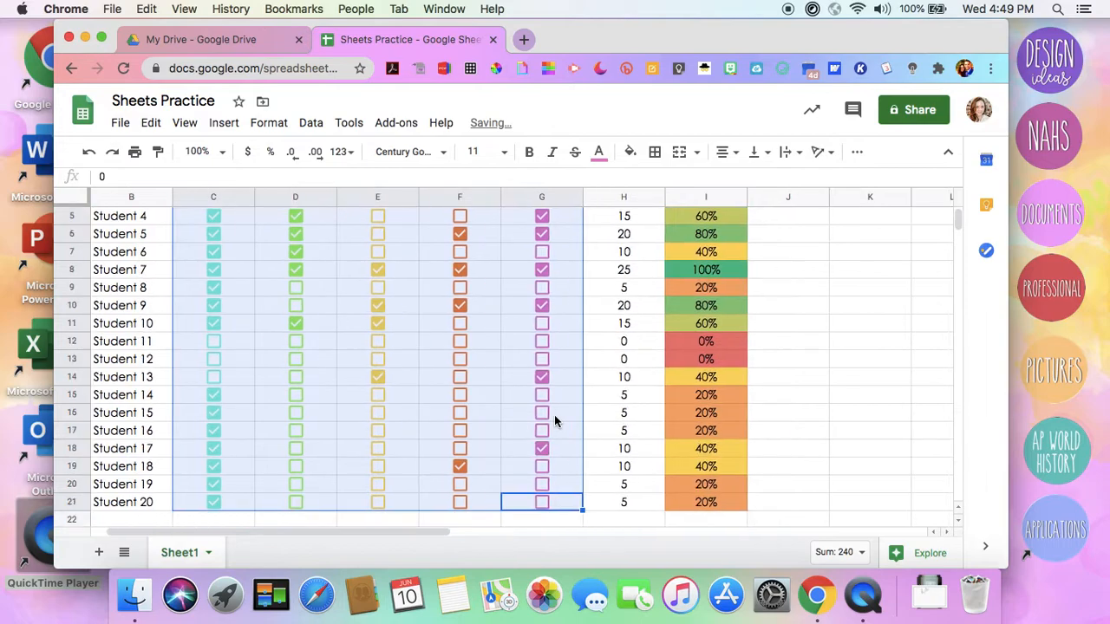
{"action": "scroll", "coordinate": [554, 422], "scroll_direction": "left", "scroll_amount": 2}
{"action": "scroll", "coordinate": [554, 422], "scroll_direction": "up", "scroll_amount": 3}
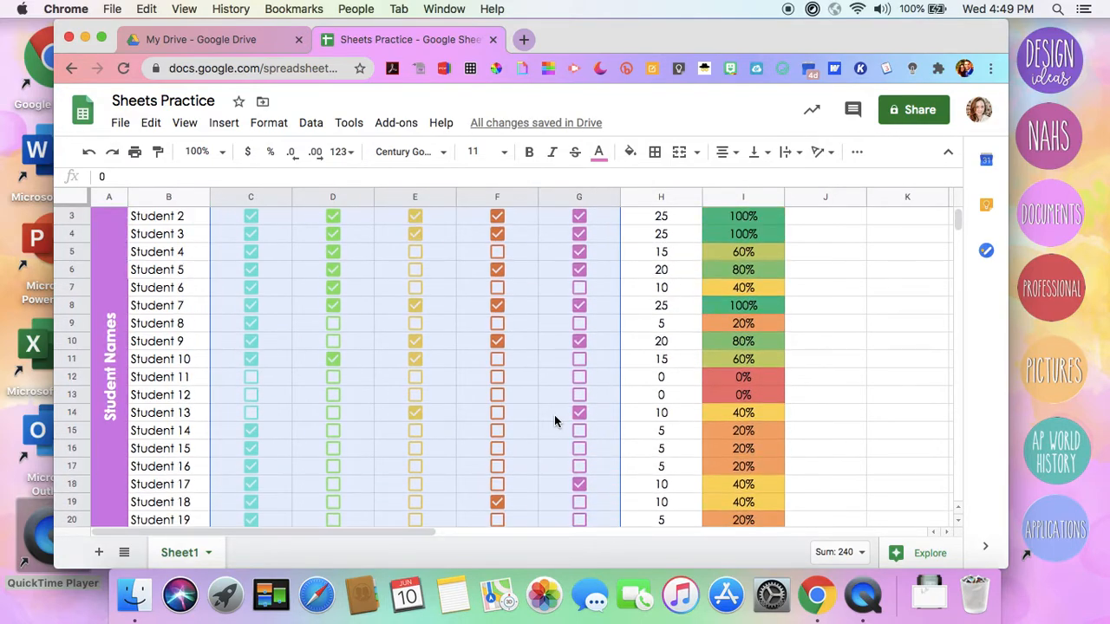
{"action": "left_click", "coordinate": [579, 431]}
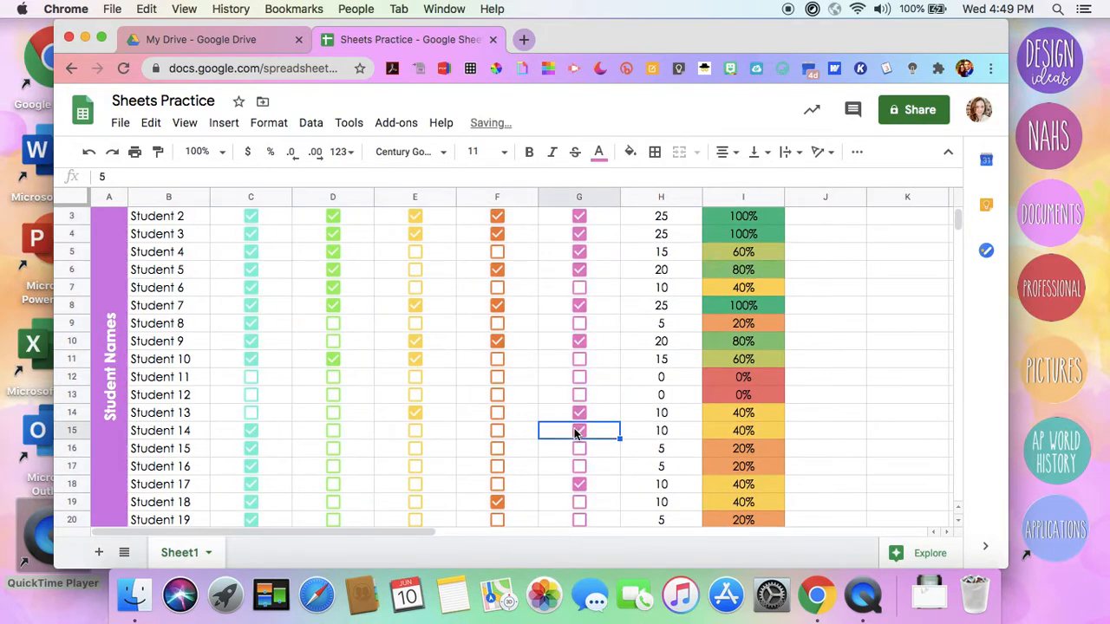
{"action": "left_click", "coordinate": [497, 431]}
{"action": "left_click", "coordinate": [497, 394]}
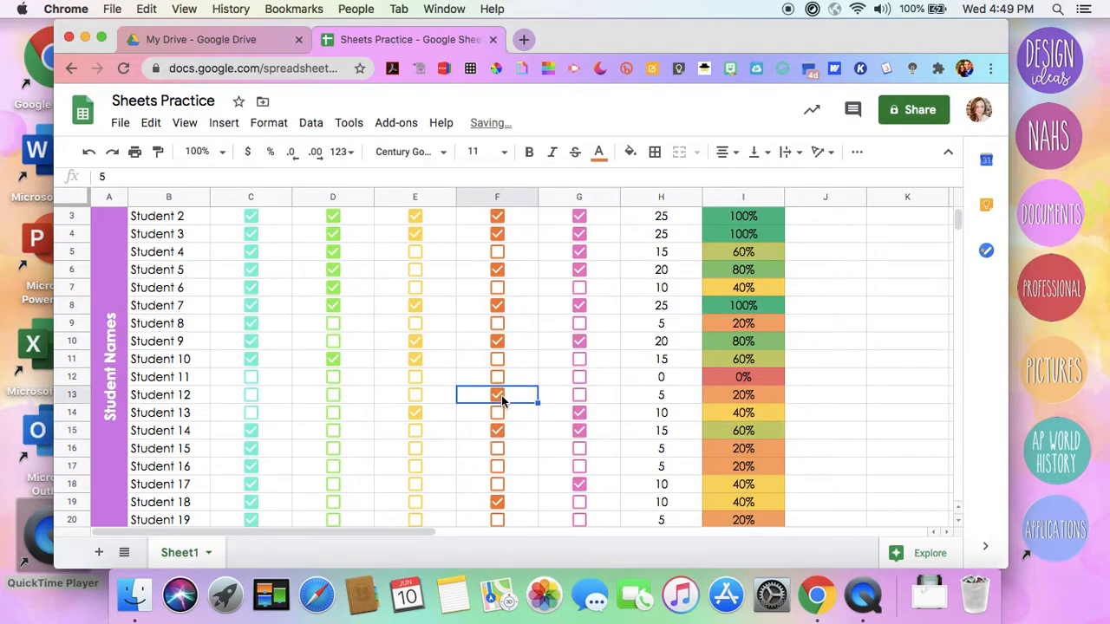
{"action": "left_click", "coordinate": [578, 394]}
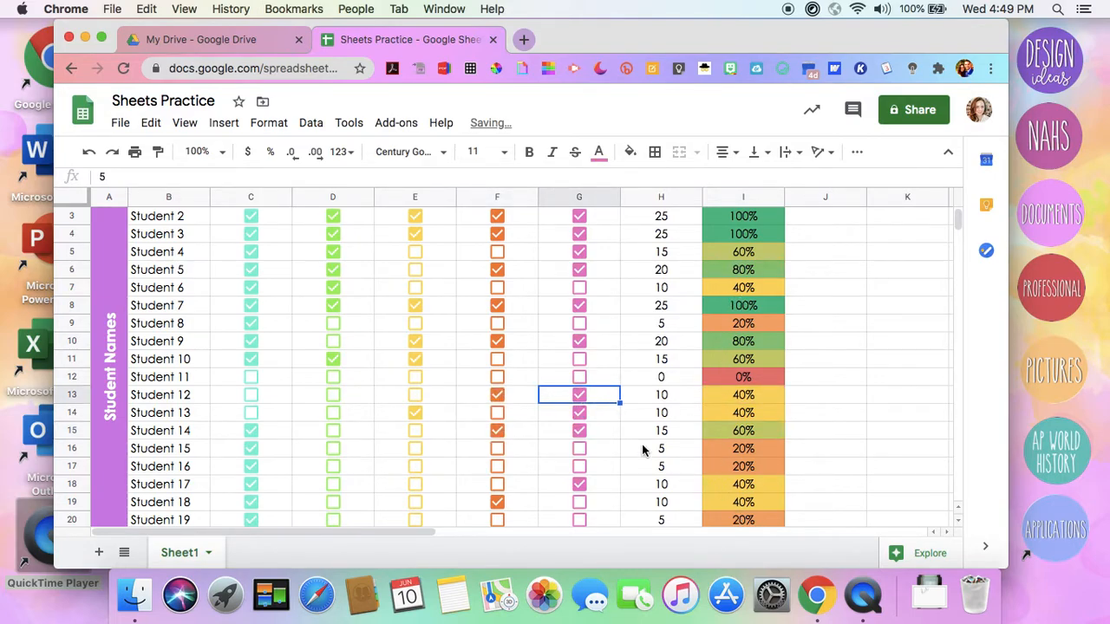
{"action": "left_click", "coordinate": [578, 374]}
{"action": "left_click", "coordinate": [578, 362]}
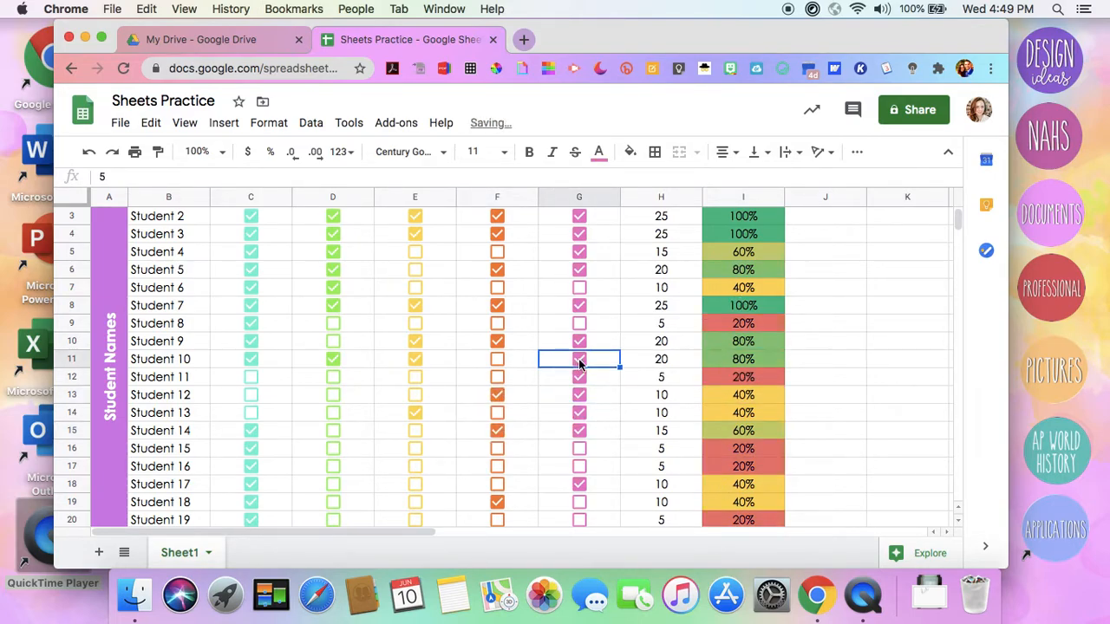
{"action": "left_click", "coordinate": [498, 361]}
{"action": "scroll", "coordinate": [498, 363], "scroll_direction": "up", "scroll_amount": 1}
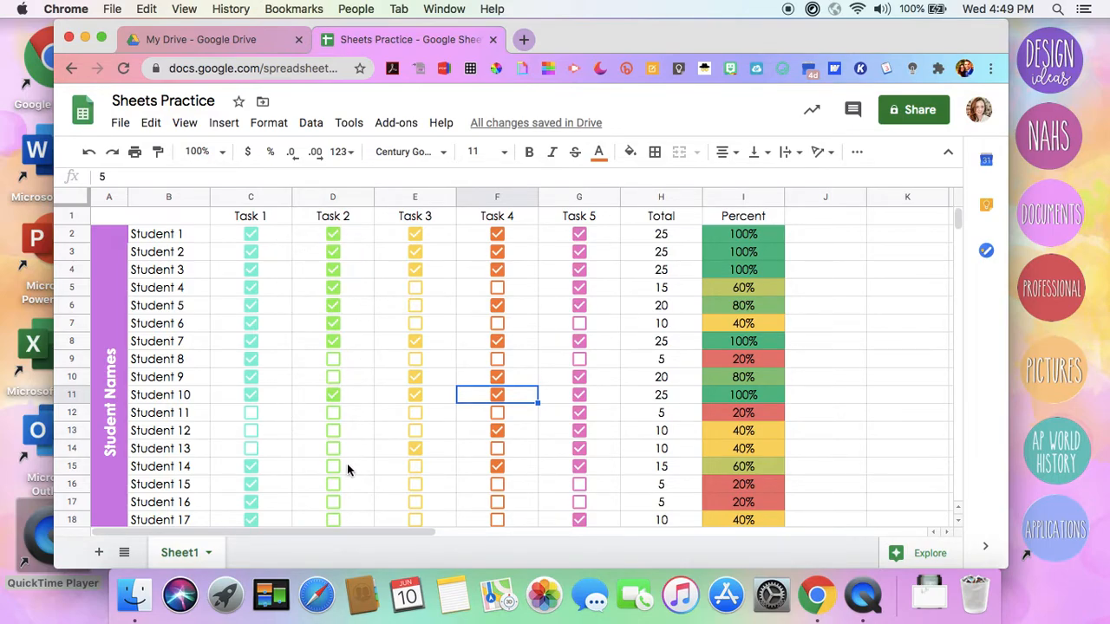
- Enter =SUM(C2:G2) as Student 1's total in H2 and fill the formula down through H19
{"action": "left_click", "coordinate": [644, 234]}
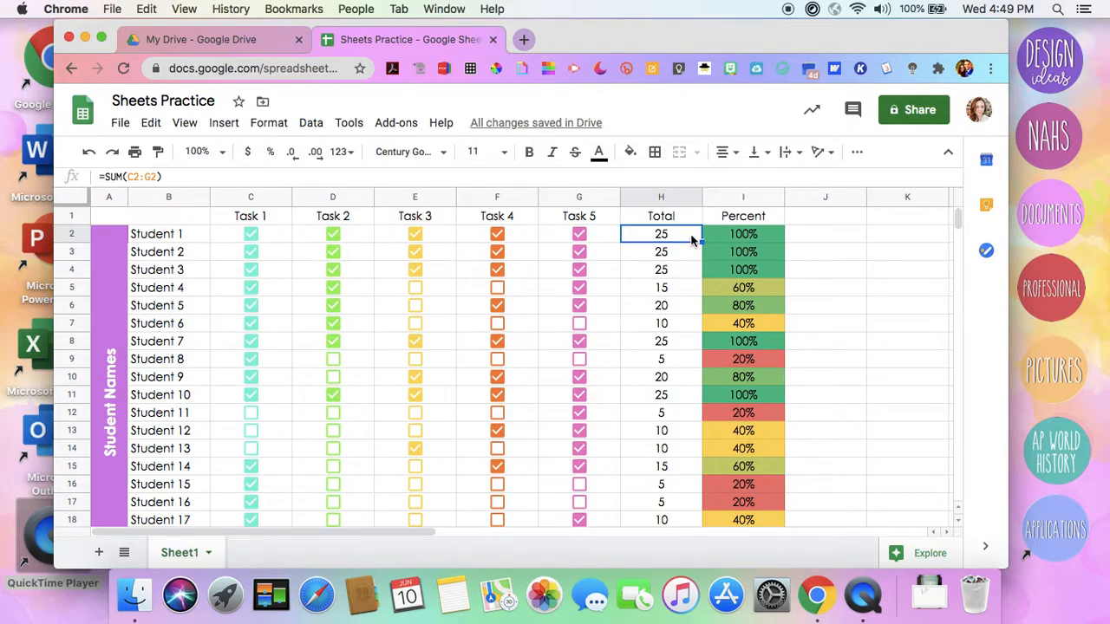
{"action": "left_click", "coordinate": [101, 37]}
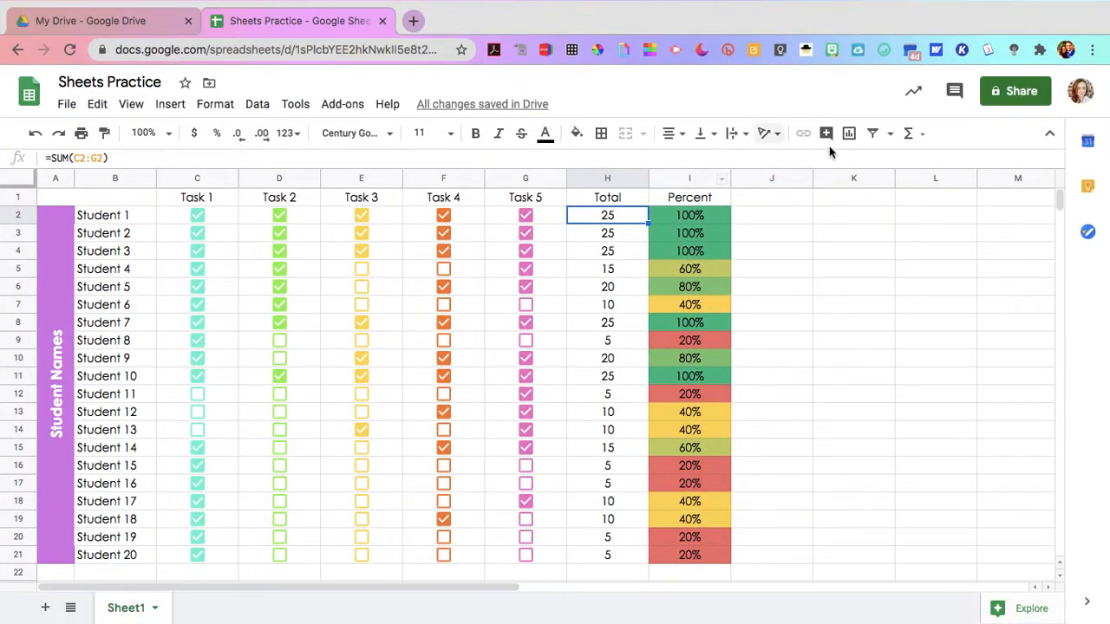
{"action": "left_click", "coordinate": [915, 142]}
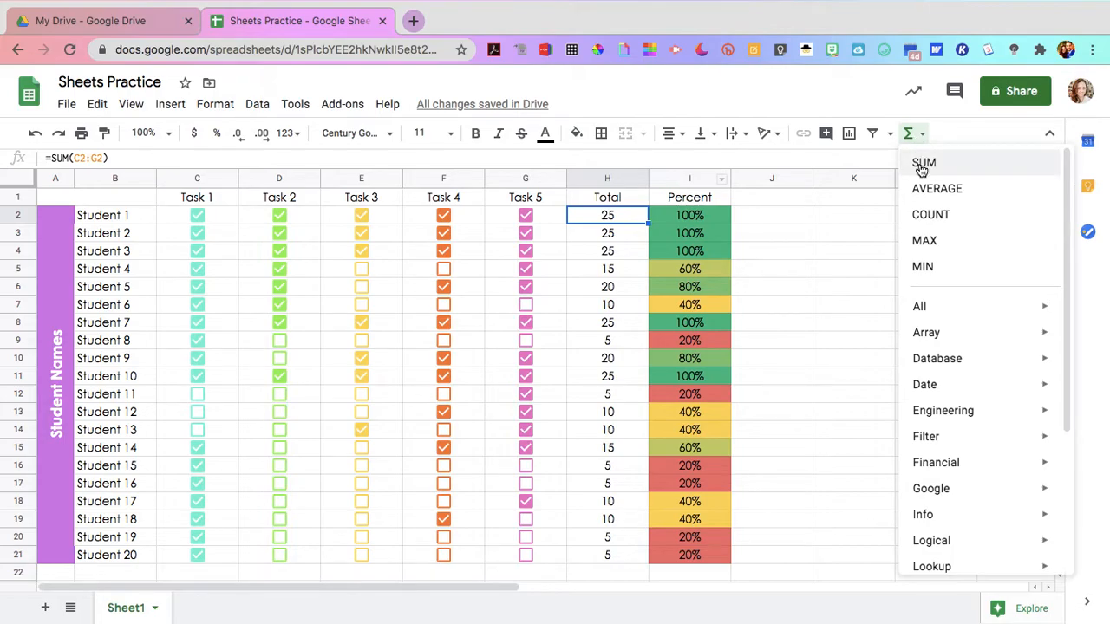
{"action": "left_click", "coordinate": [921, 165]}
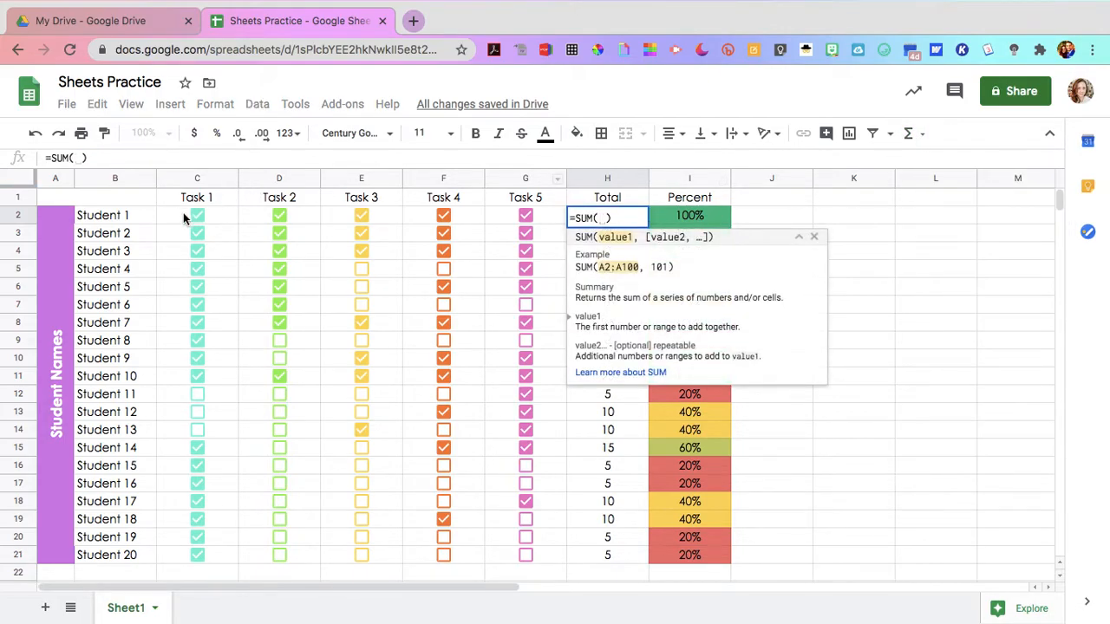
{"action": "left_click_drag", "start_coordinate": [183, 212], "coordinate": [525, 216]}
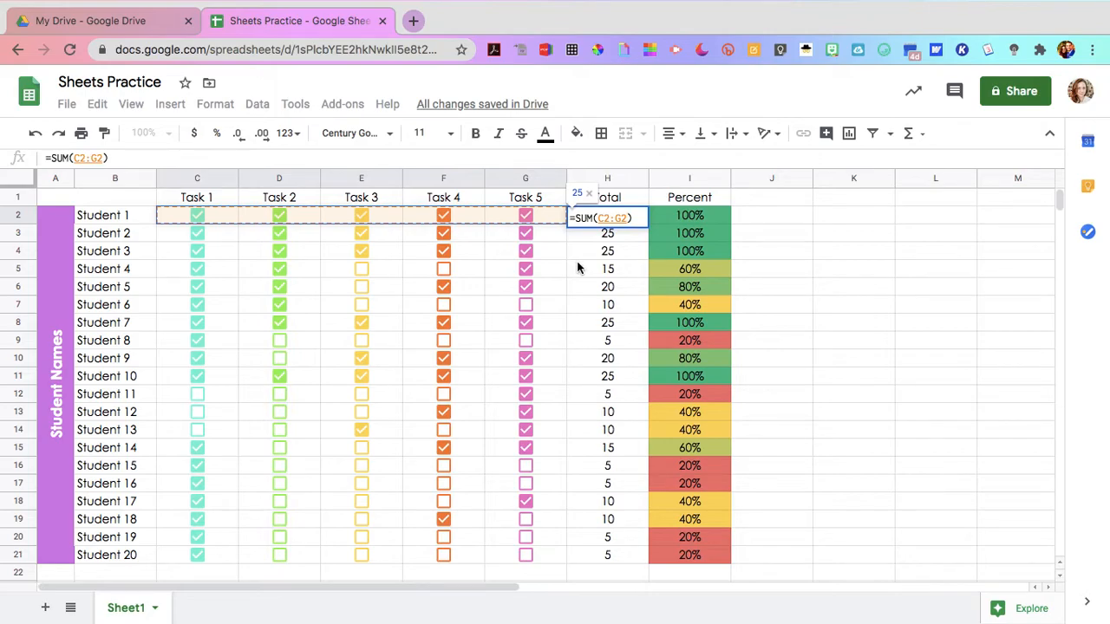
{"action": "key", "text": "Return"}
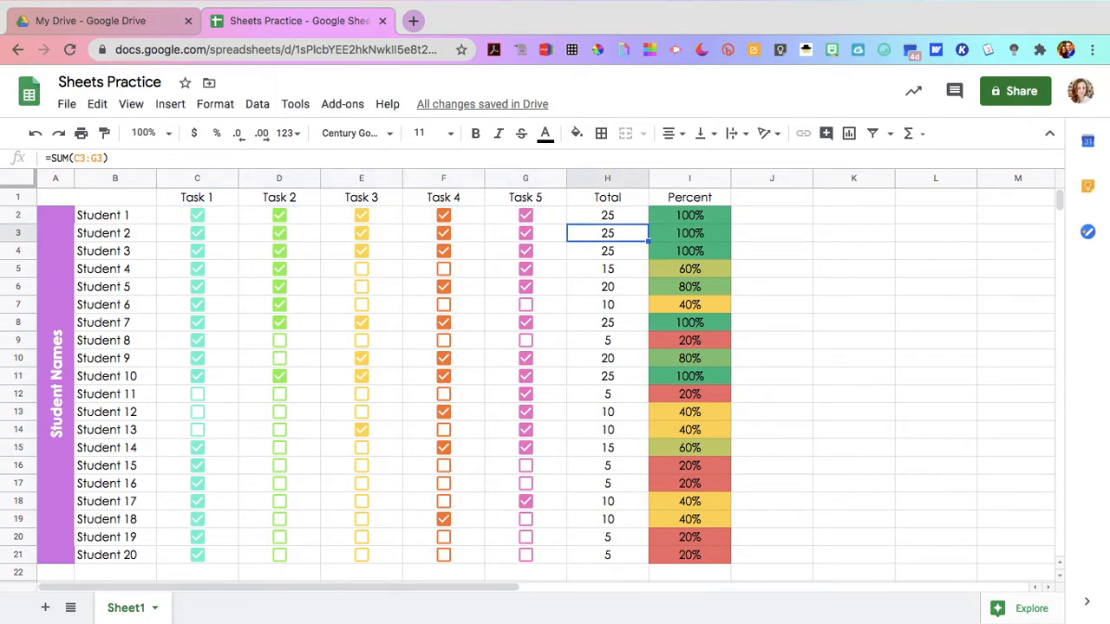
{"action": "left_click", "coordinate": [595, 219]}
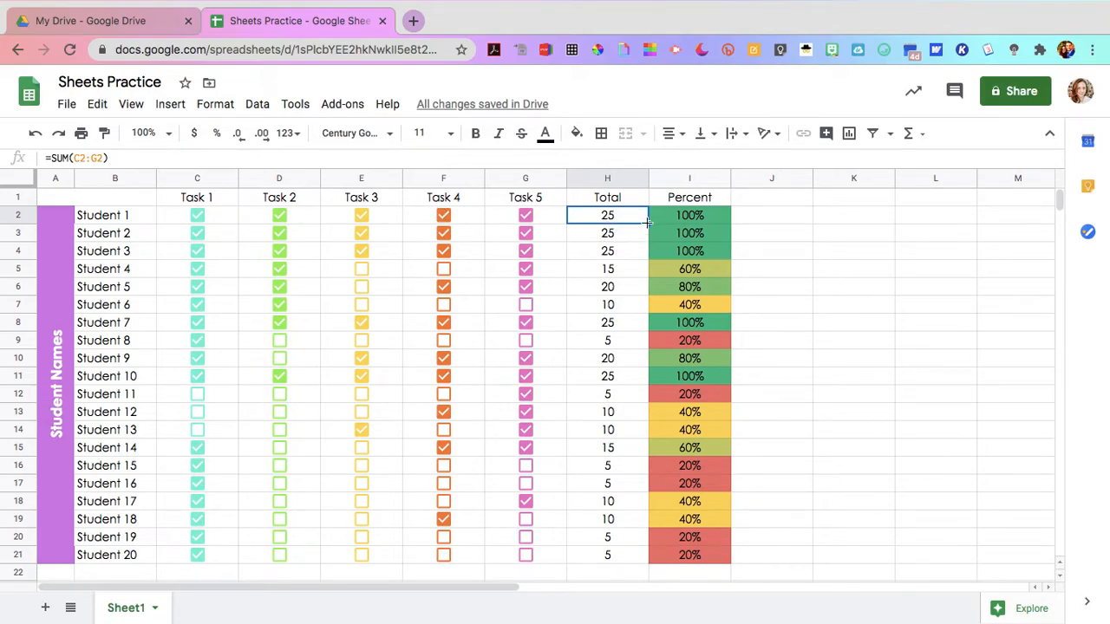
{"action": "left_click_drag", "start_coordinate": [647, 223], "coordinate": [634, 520]}
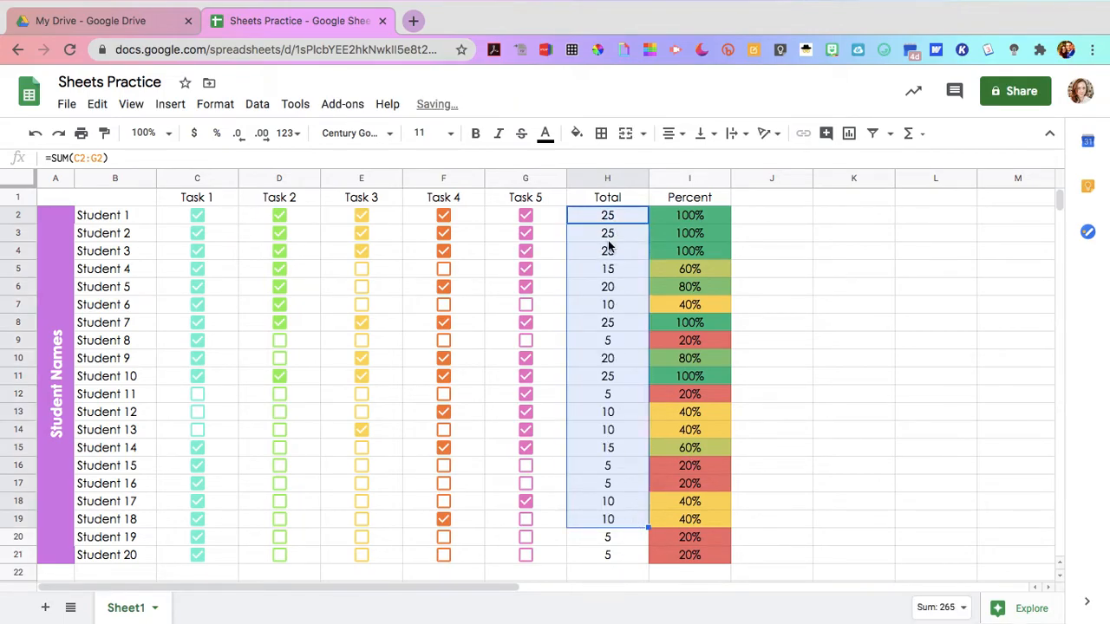
- Inspect the formulas behind Student 1's percent and the totals for Students 2 and 3
{"action": "left_click", "coordinate": [720, 218]}
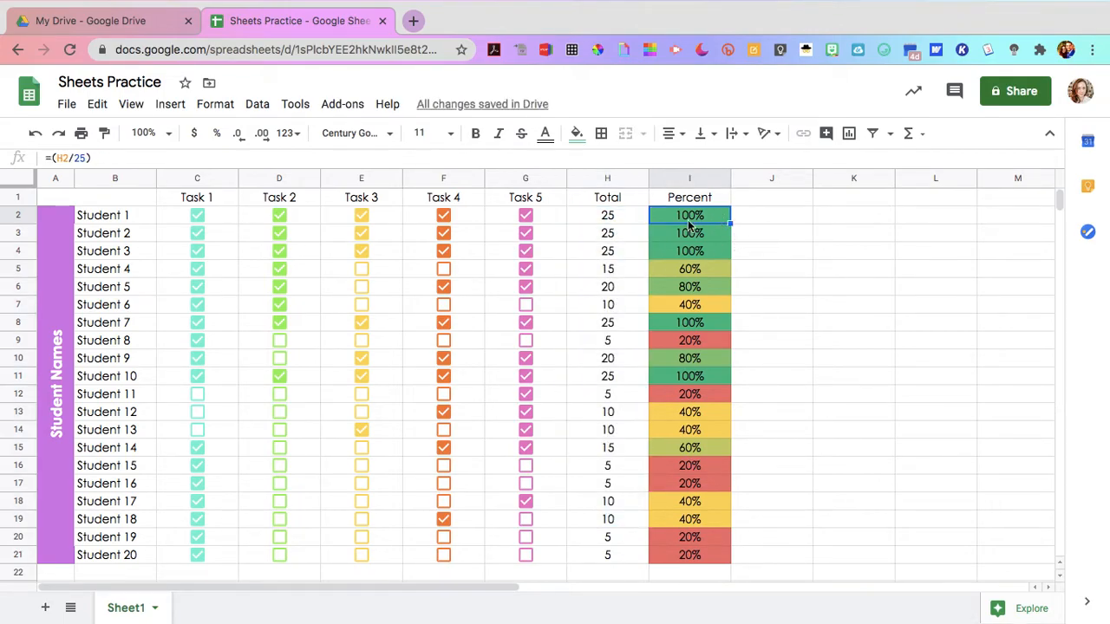
{"action": "double_click", "coordinate": [611, 234]}
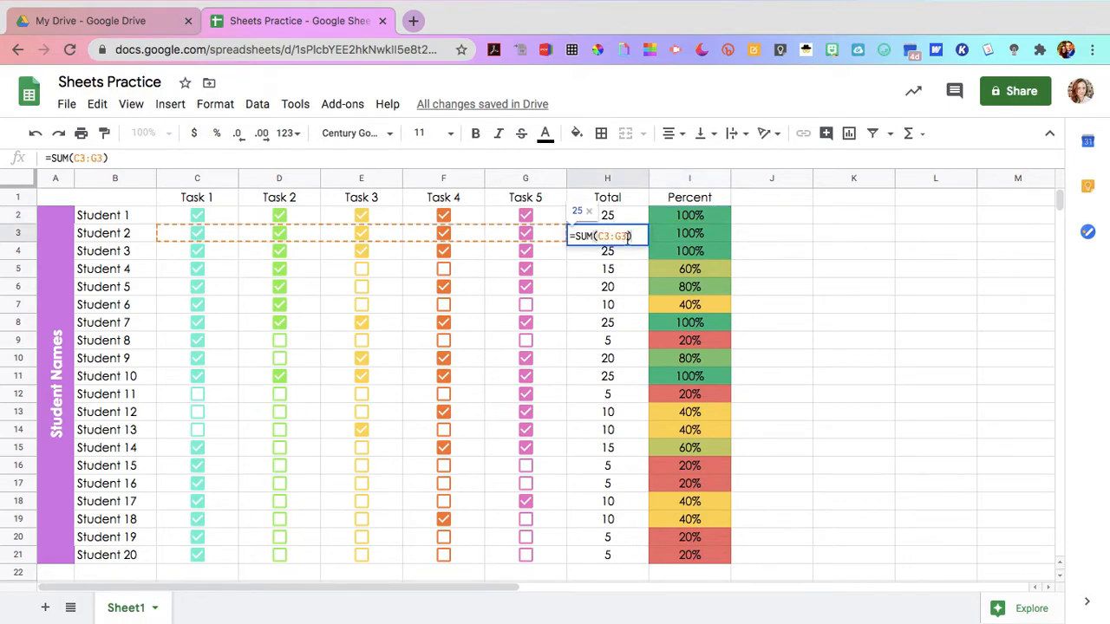
{"action": "left_click", "coordinate": [622, 251]}
{"action": "double_click", "coordinate": [623, 251]}
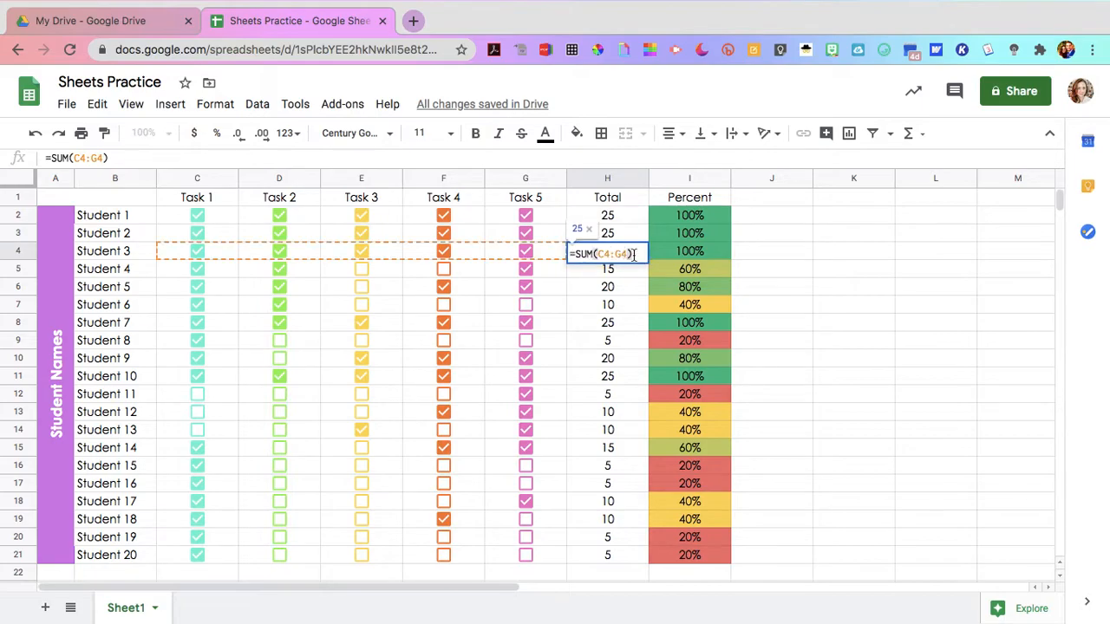
{"action": "left_click", "coordinate": [679, 202]}
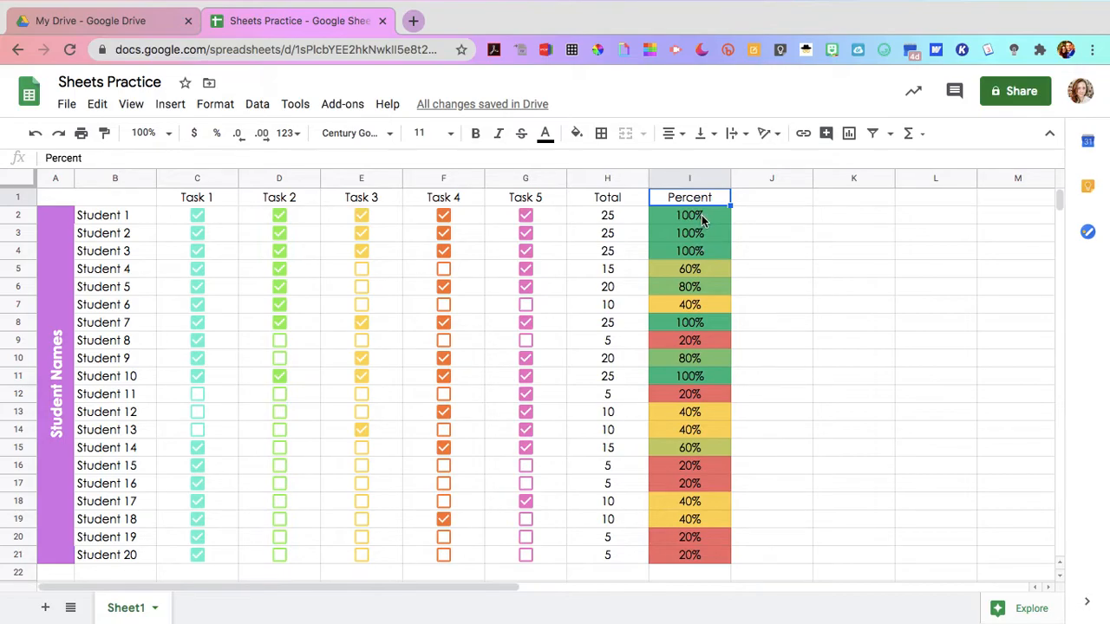
- Enter the formula =(H2/25) in J2 to calculate Student 1's score out of 25 points
{"action": "left_click", "coordinate": [747, 219]}
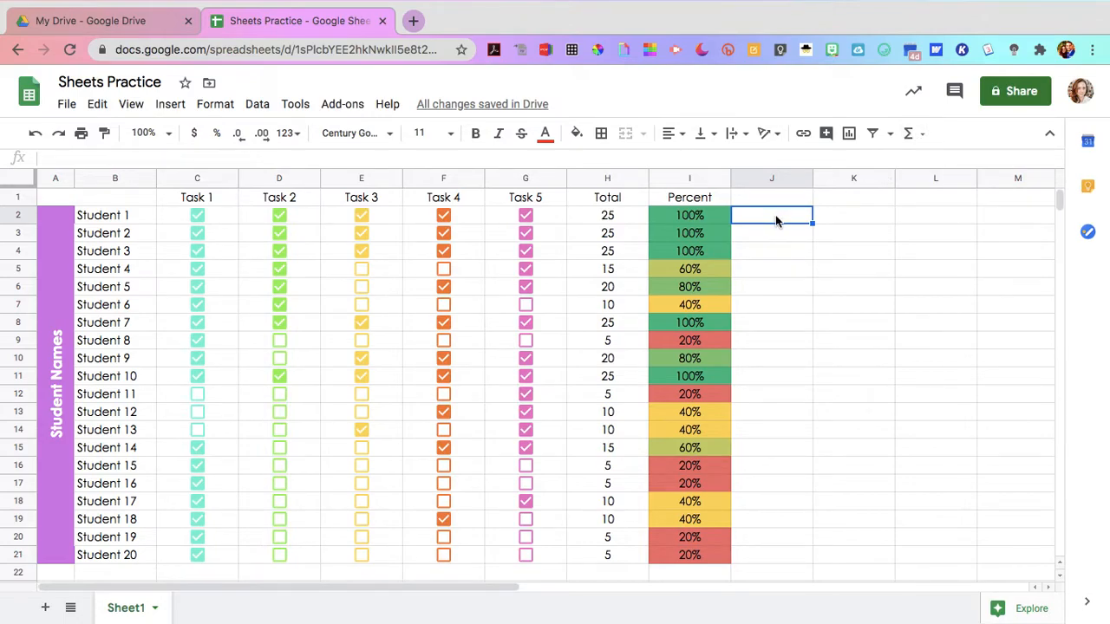
{"action": "type", "text": "=("}
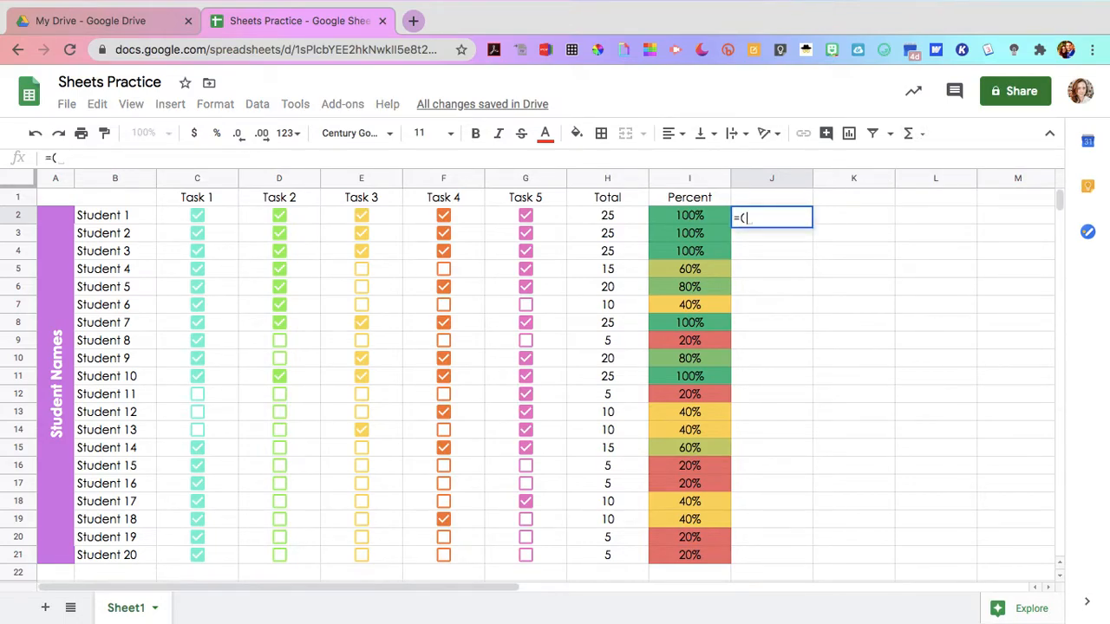
{"action": "left_click", "coordinate": [611, 217]}
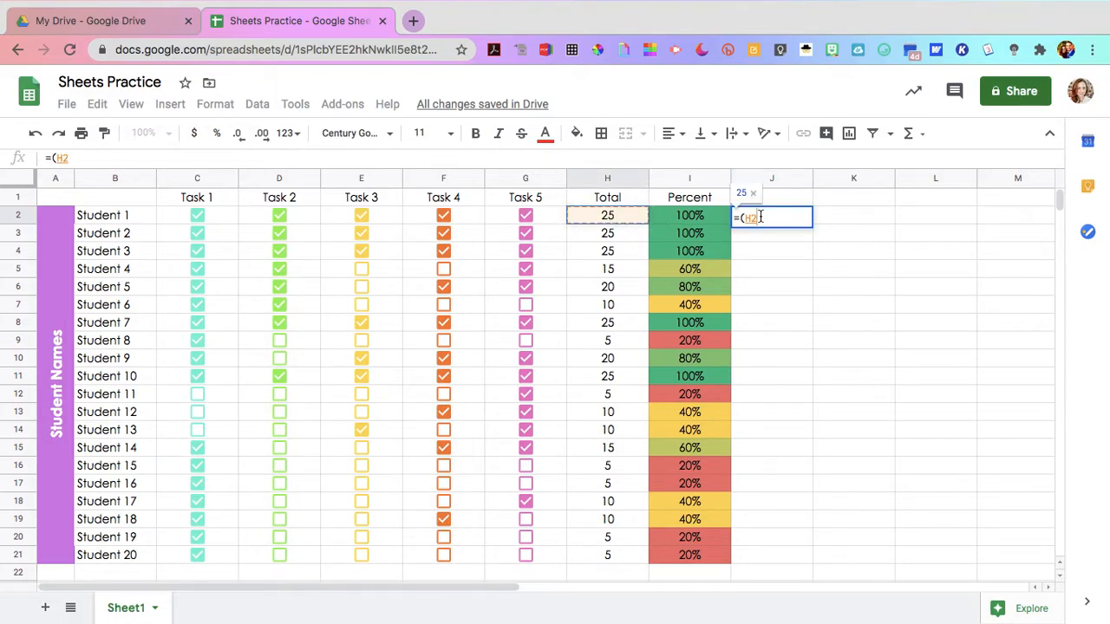
{"action": "type", "text": "/"}
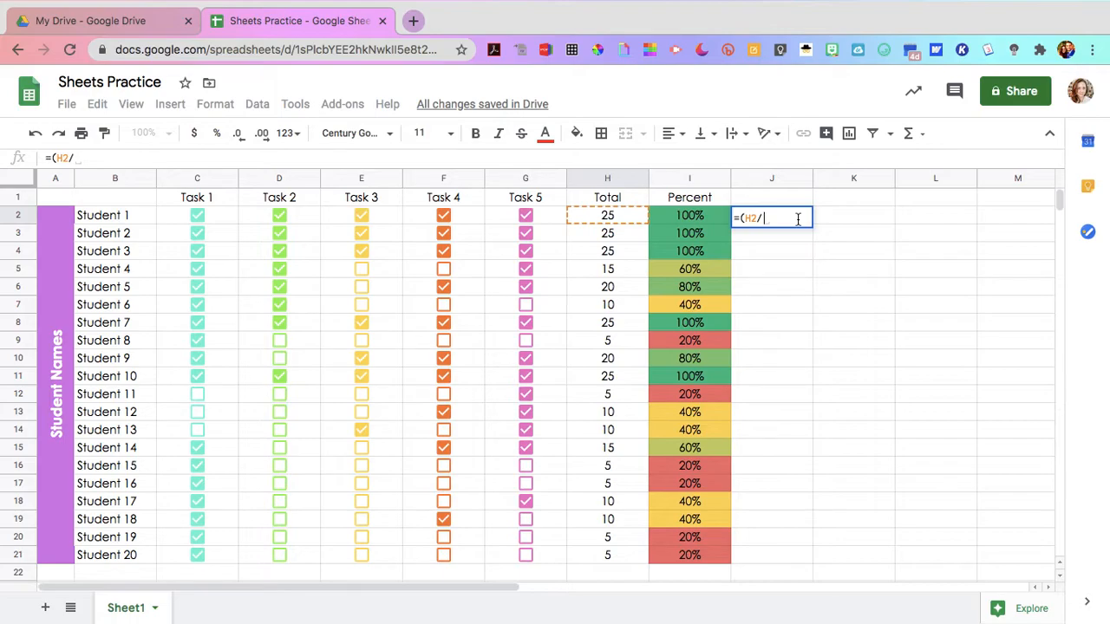
{"action": "type", "text": "25)"}
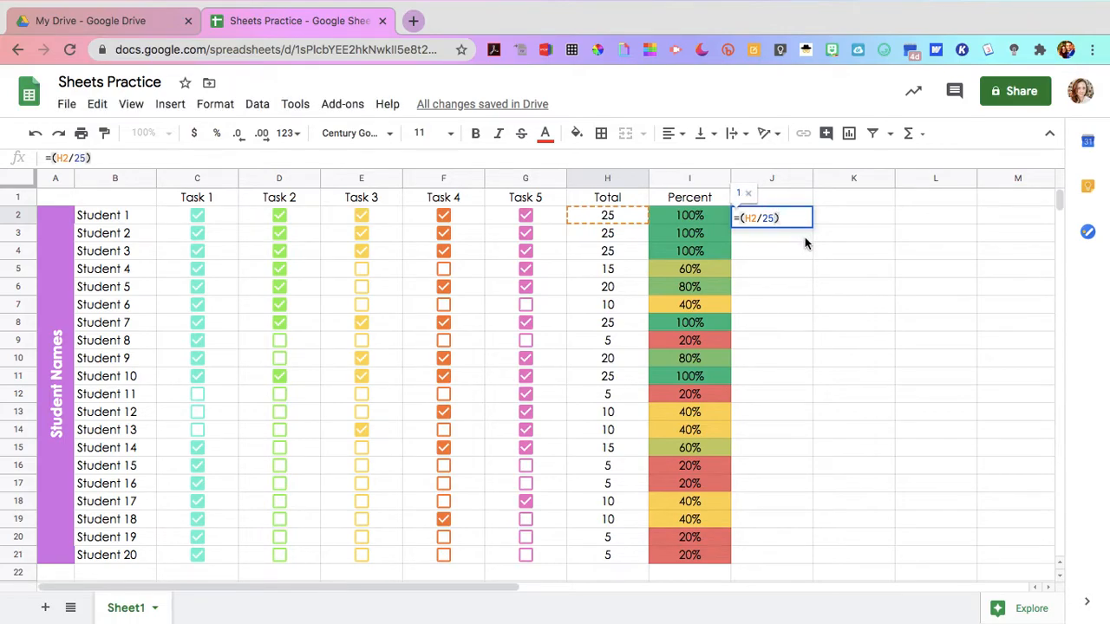
{"action": "key", "text": "Return"}
- Format J2 as a percentage without decimals and fill its formula down through J19
{"action": "left_click", "coordinate": [794, 220]}
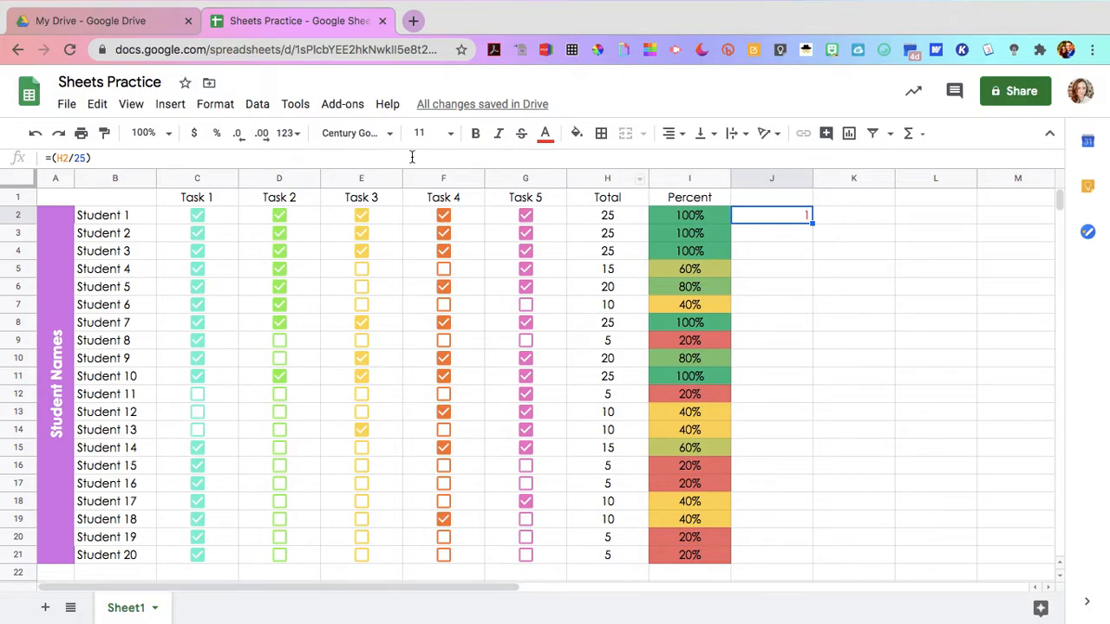
{"action": "left_click", "coordinate": [219, 134]}
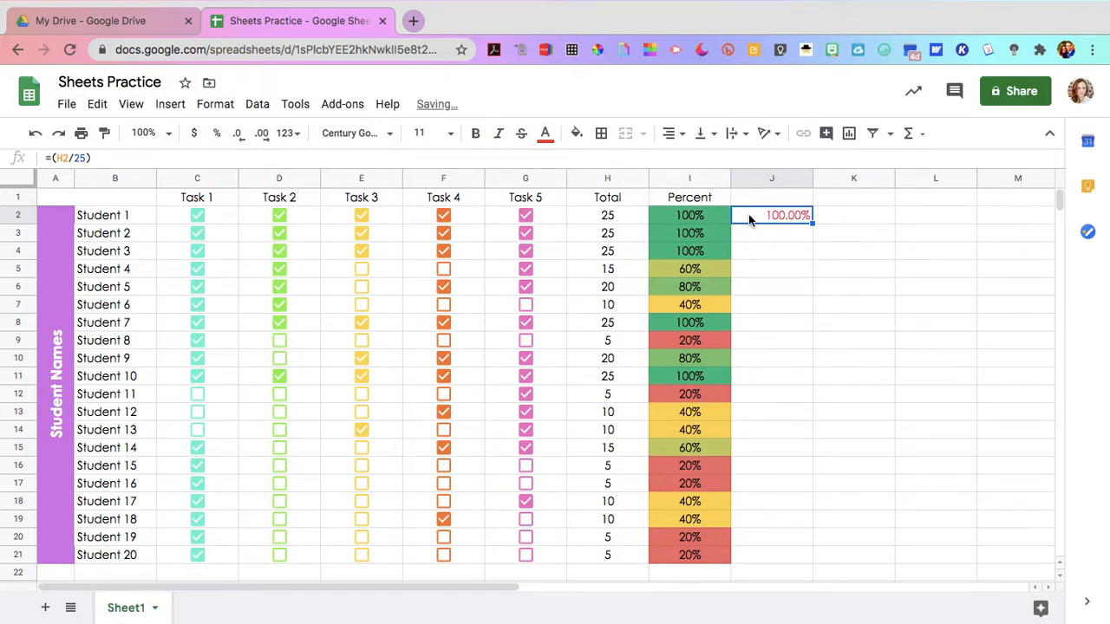
{"action": "left_click", "coordinate": [236, 137]}
{"action": "left_click", "coordinate": [236, 137]}
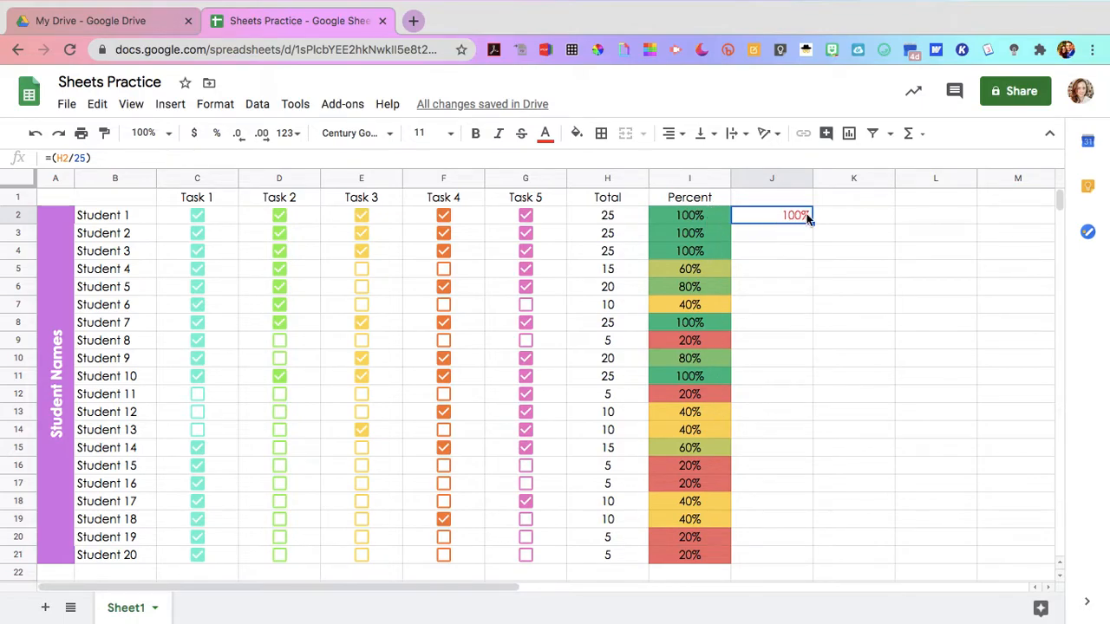
{"action": "left_click_drag", "start_coordinate": [810, 223], "coordinate": [799, 525]}
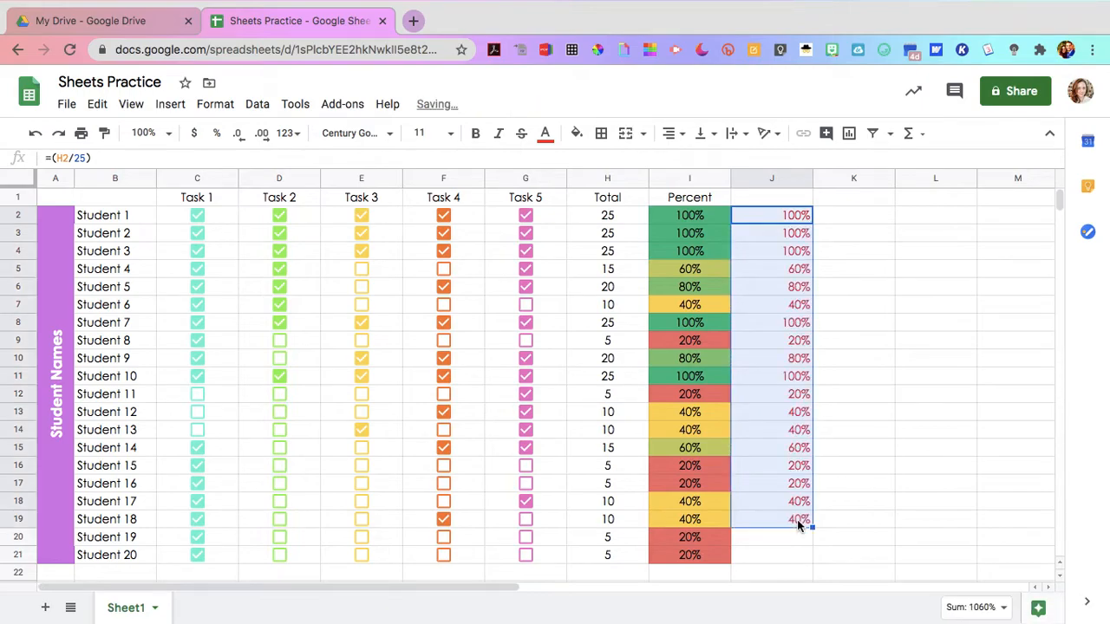
- Delete the duplicate percentages from J2:J19
{"action": "left_click", "coordinate": [862, 482]}
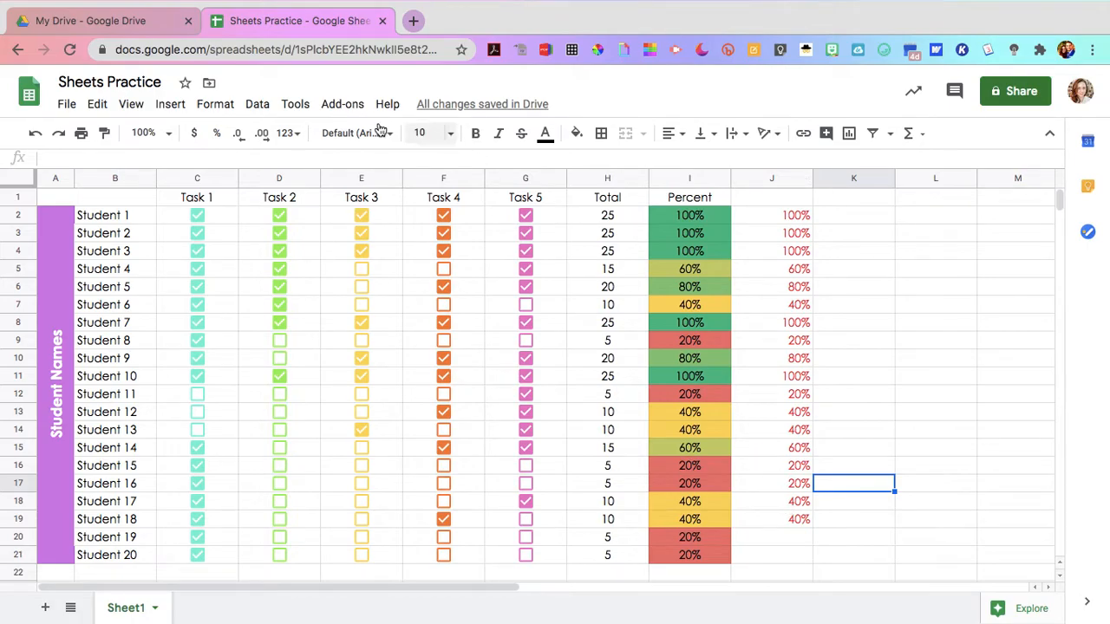
{"action": "left_click", "coordinate": [792, 218]}
{"action": "left_click_drag", "start_coordinate": [792, 219], "coordinate": [795, 521]}
{"action": "key", "text": "Delete"}
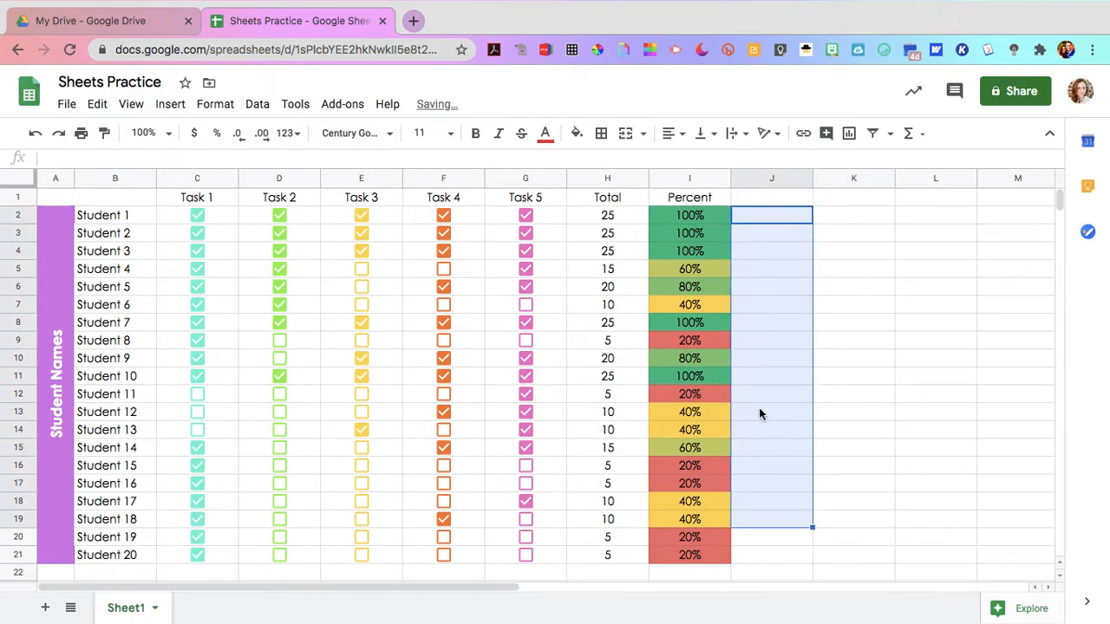
- Edit the conditional formatting color scale on I2:I21 and apply the green-to-yellow-to-red preset
{"action": "left_click", "coordinate": [689, 218]}
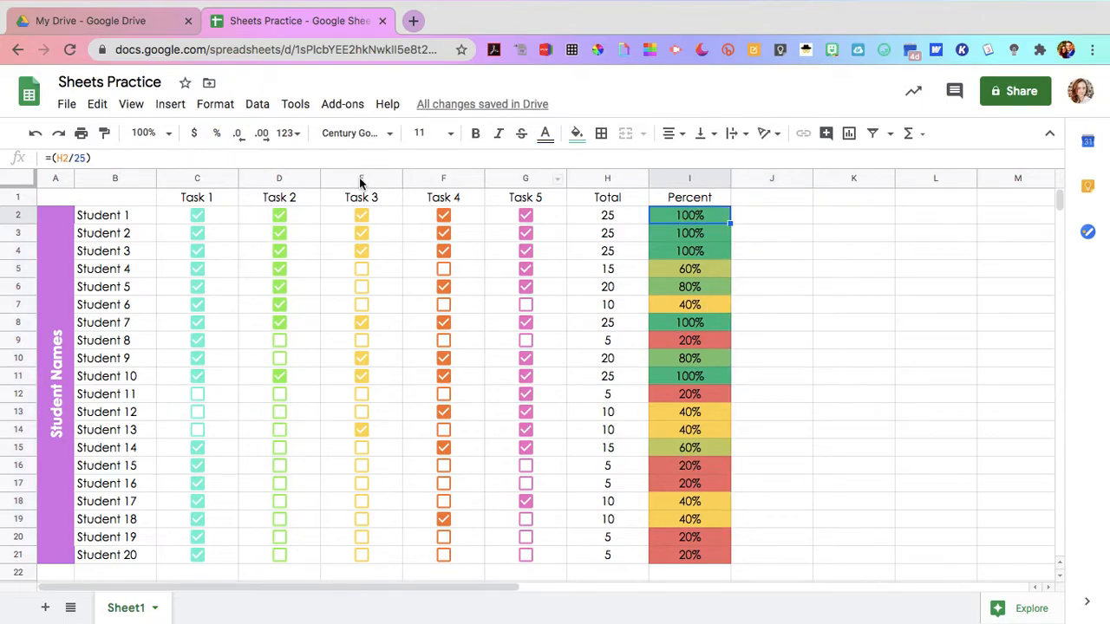
{"action": "left_click", "coordinate": [207, 111]}
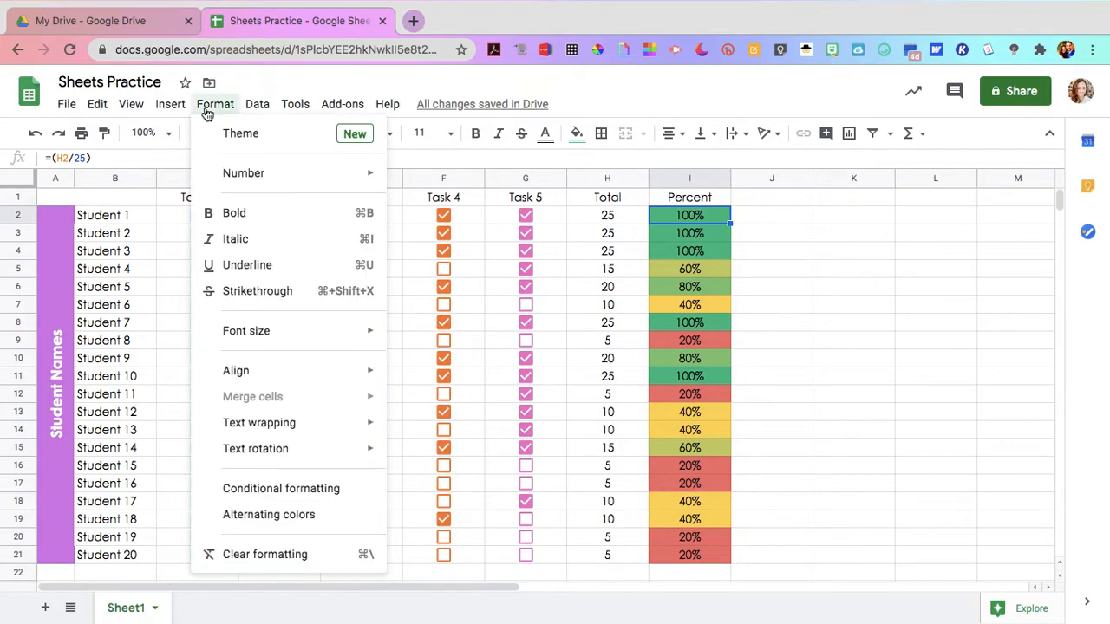
{"action": "left_click", "coordinate": [293, 489]}
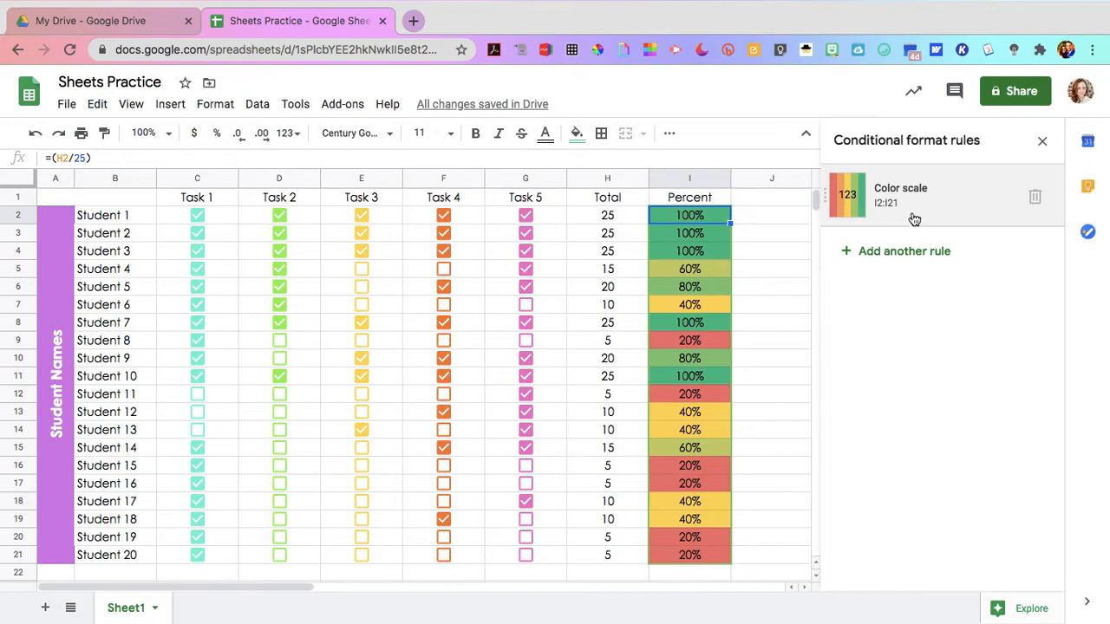
{"action": "left_click", "coordinate": [853, 213]}
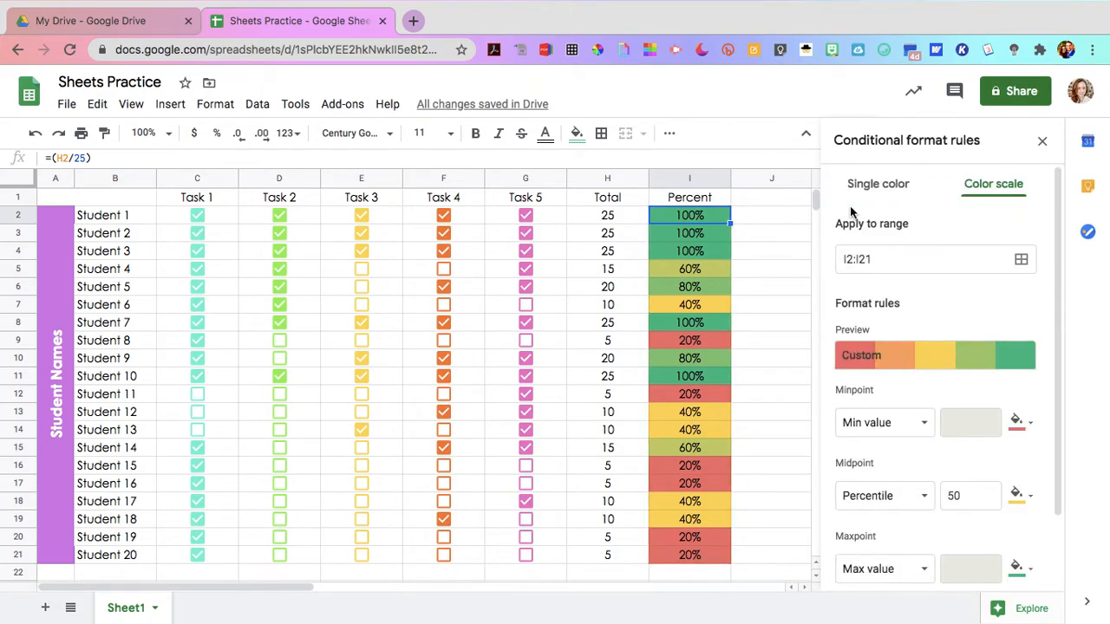
{"action": "left_click", "coordinate": [861, 355]}
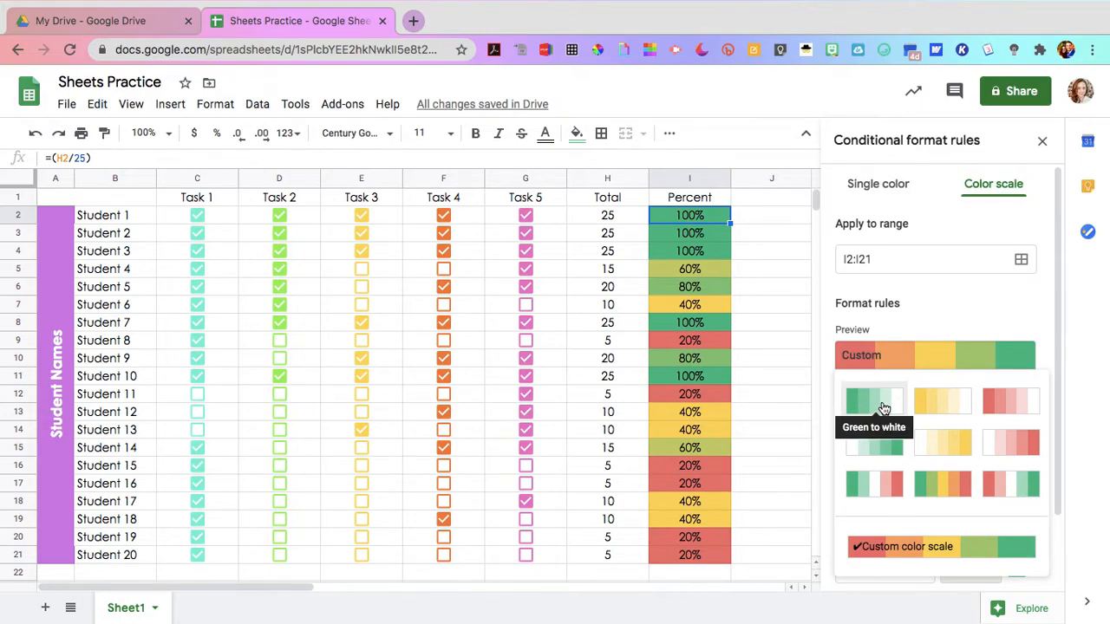
{"action": "left_click", "coordinate": [937, 485]}
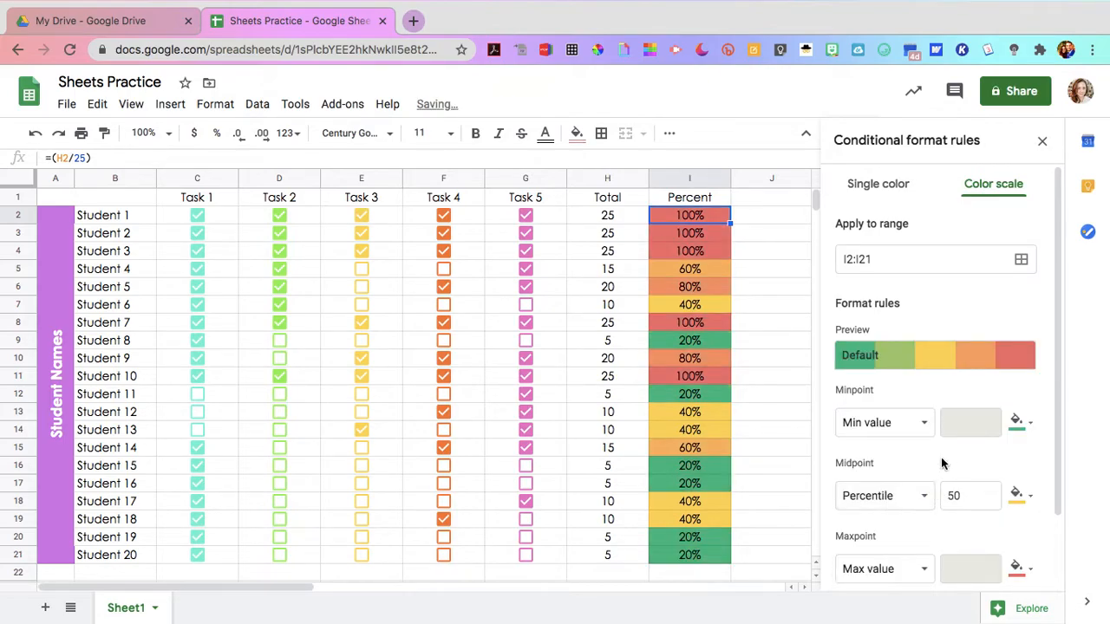
- Set the color scale's minpoint to the custom red and its maxpoint to the custom green
{"action": "scroll", "coordinate": [942, 464], "scroll_direction": "down", "scroll_amount": 1}
{"action": "scroll", "coordinate": [942, 464], "scroll_direction": "down", "scroll_amount": 3}
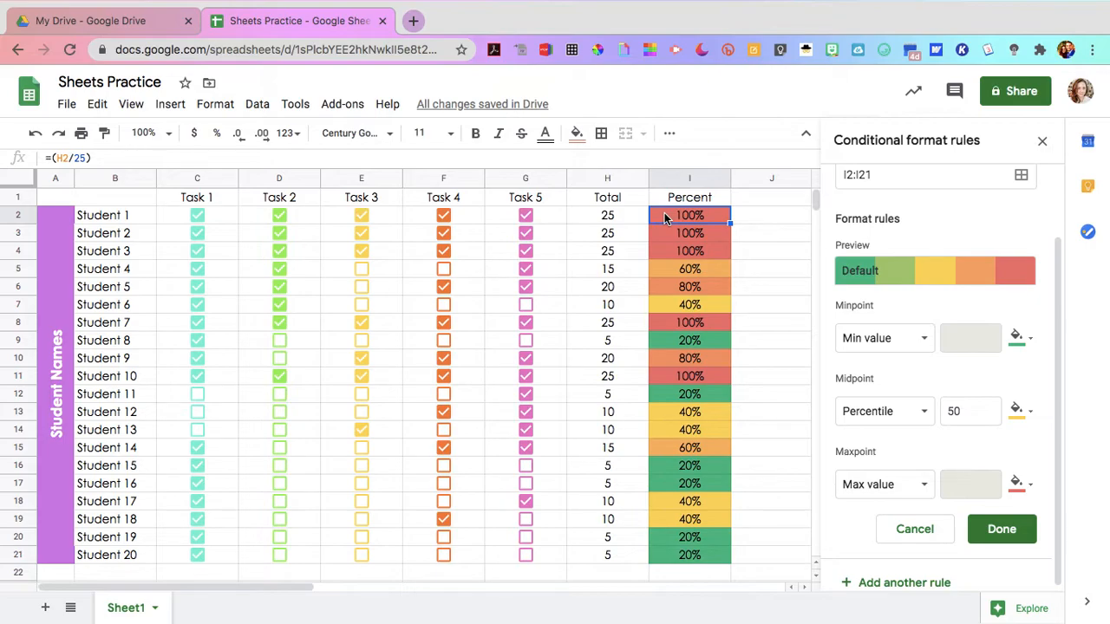
{"action": "left_click", "coordinate": [1024, 345]}
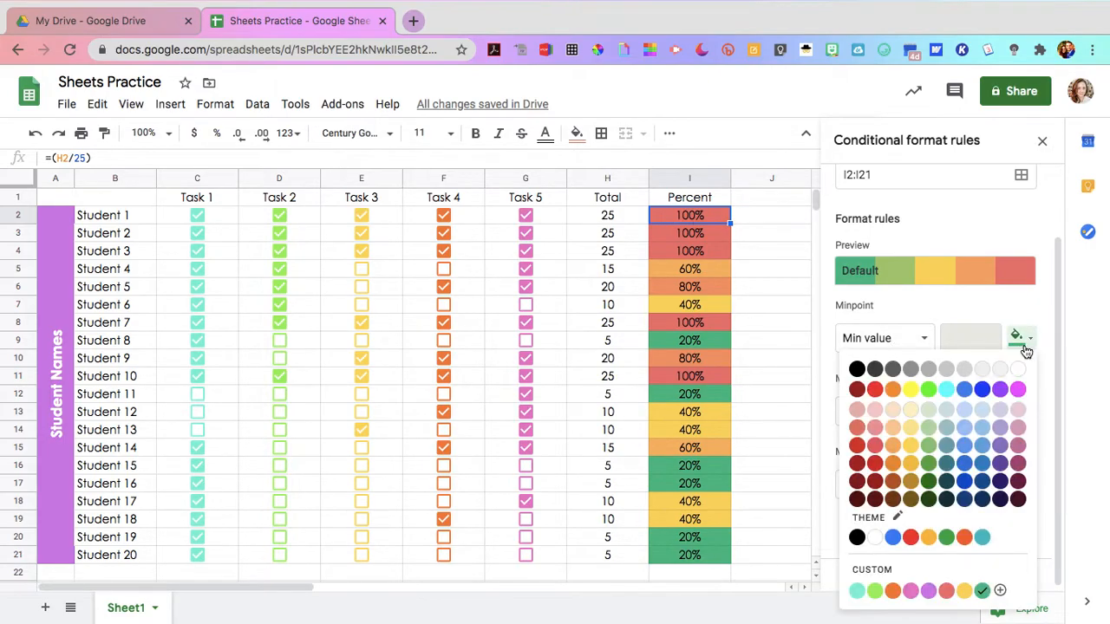
{"action": "left_click", "coordinate": [948, 593]}
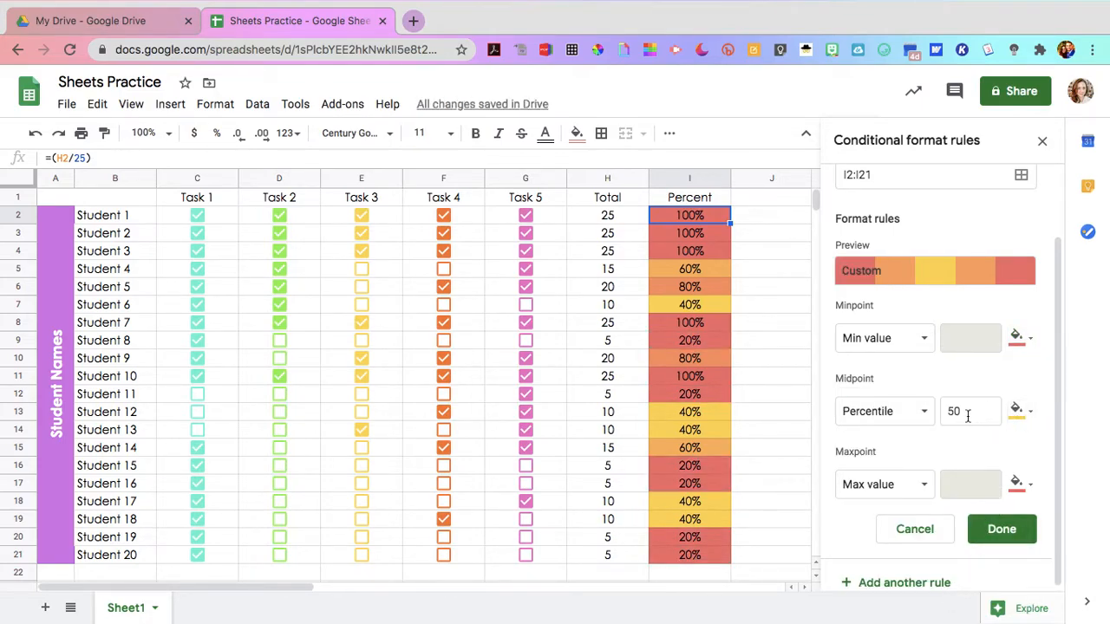
{"action": "left_click", "coordinate": [1021, 485]}
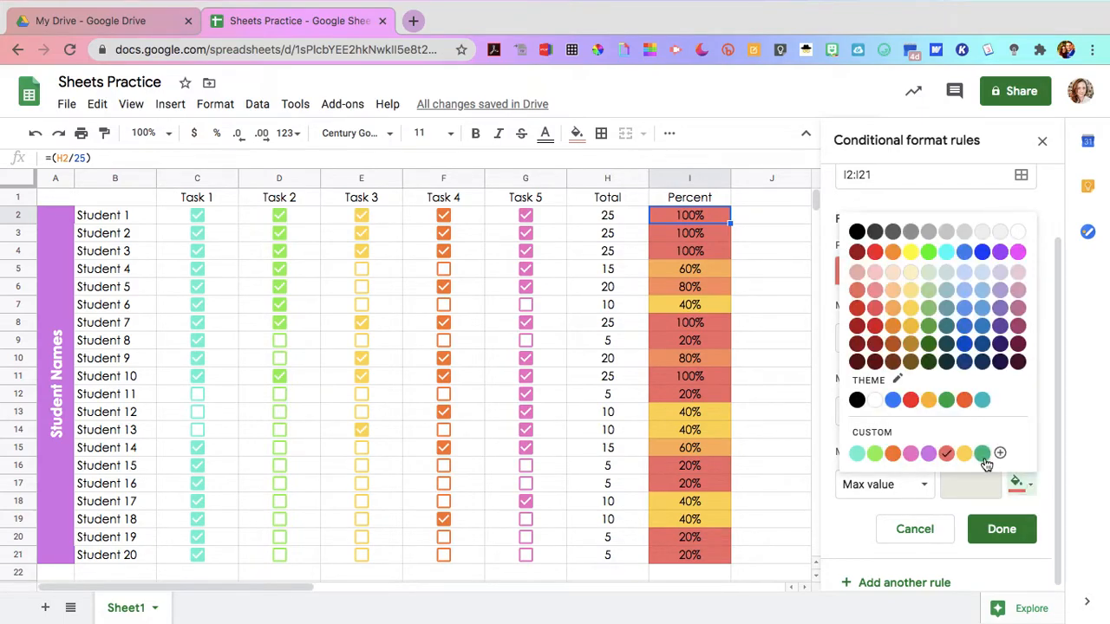
{"action": "left_click", "coordinate": [981, 452]}
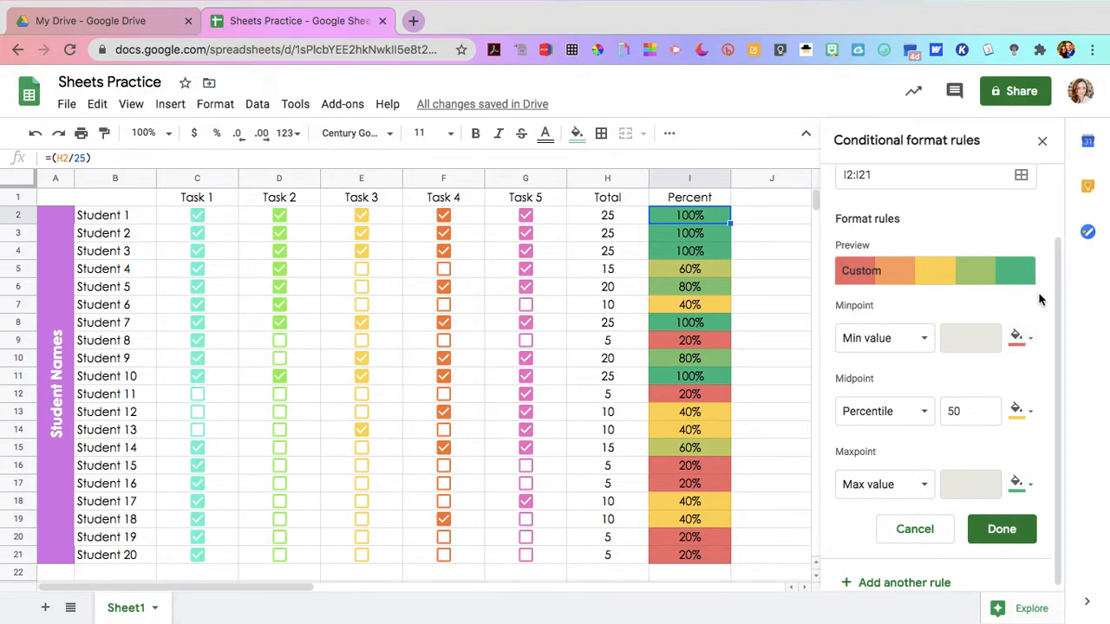
- Save the custom red-to-yellow-to-green color scale rule for I2:I21
{"action": "left_click", "coordinate": [1020, 339]}
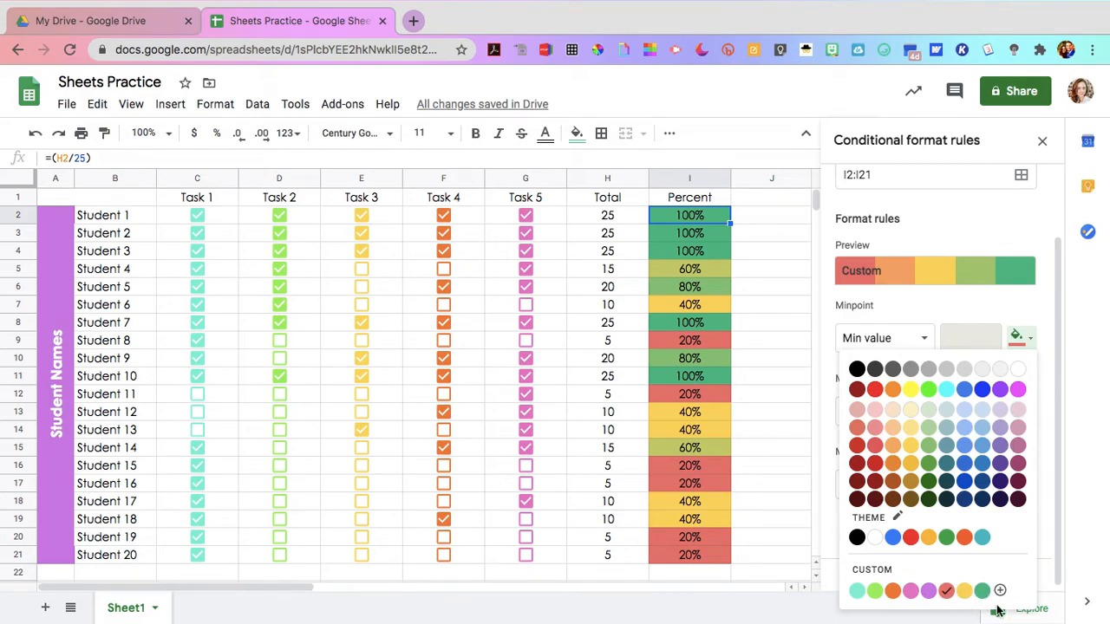
{"action": "left_click", "coordinate": [926, 309]}
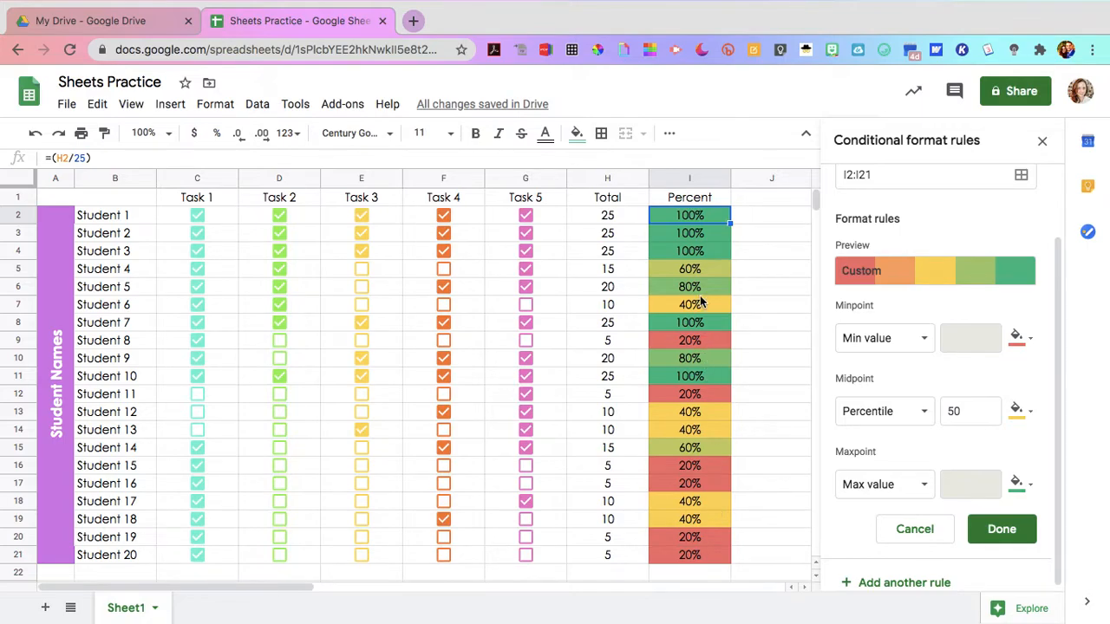
{"action": "left_click", "coordinate": [1000, 531]}
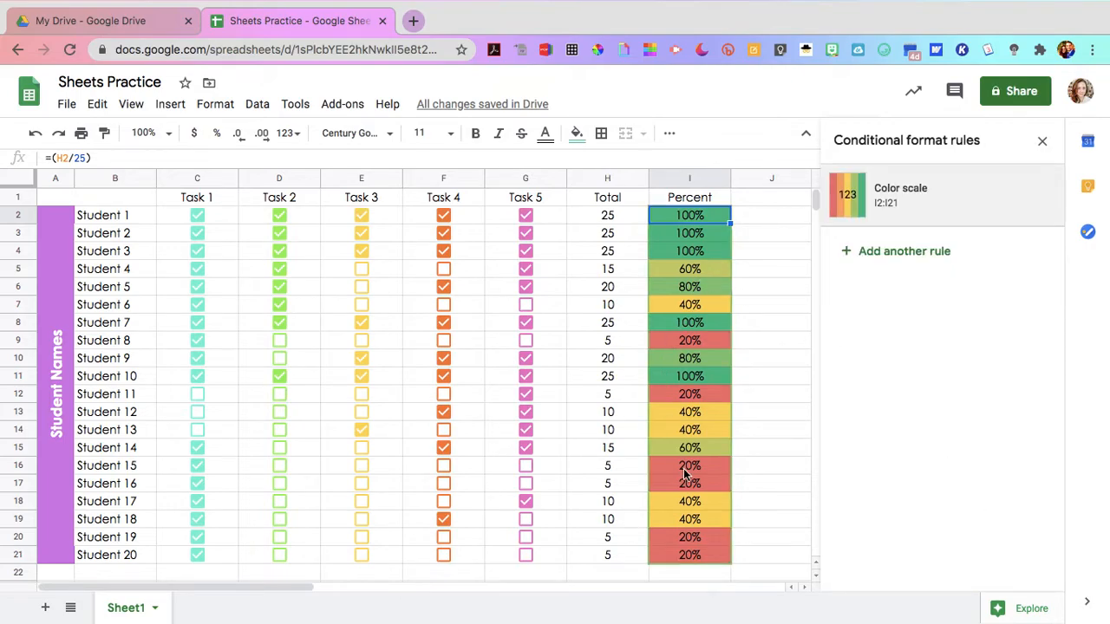
- Check off Tasks 4 and 5 for Students 6 and 8 and Task 4 for Student 11, and close the conditional formatting rules
{"action": "left_click", "coordinate": [445, 305]}
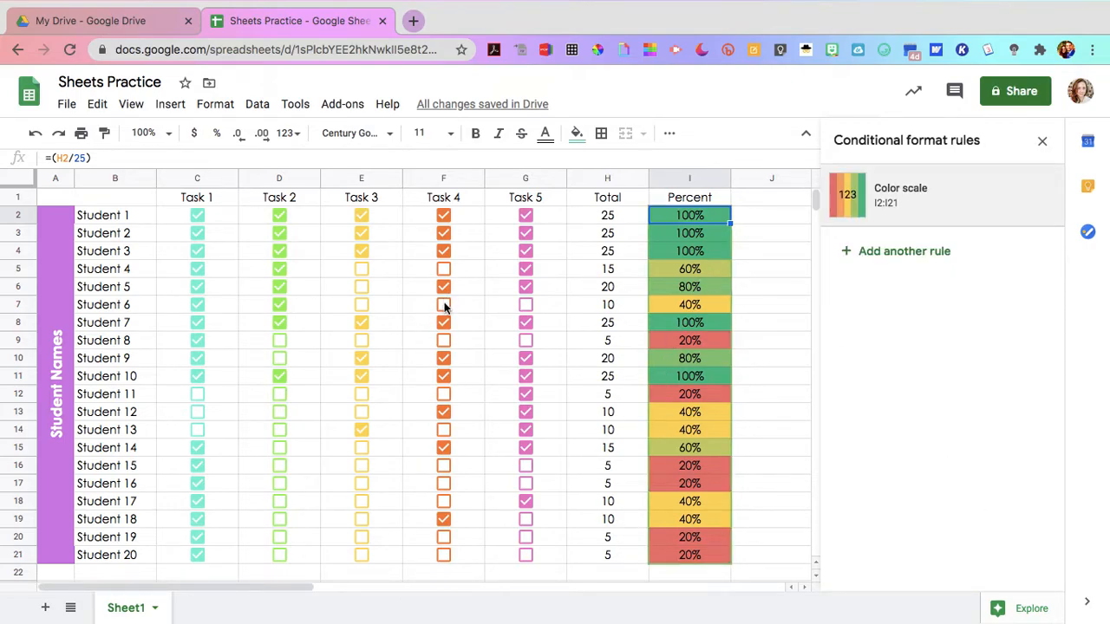
{"action": "left_click", "coordinate": [527, 305]}
{"action": "left_click", "coordinate": [527, 343]}
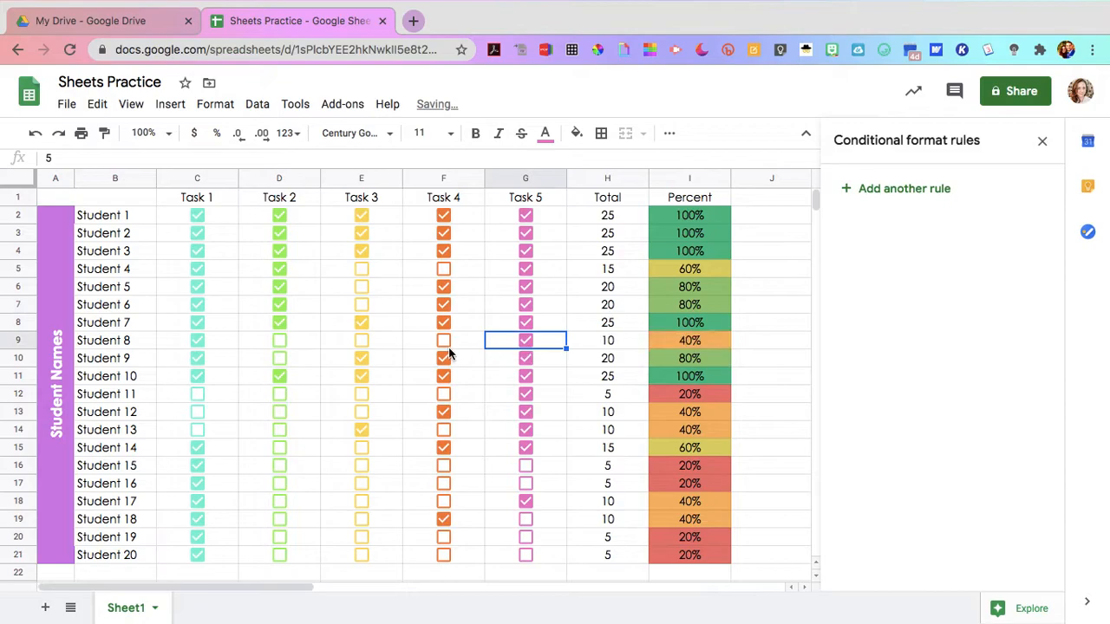
{"action": "left_click", "coordinate": [444, 345]}
{"action": "left_click", "coordinate": [443, 397]}
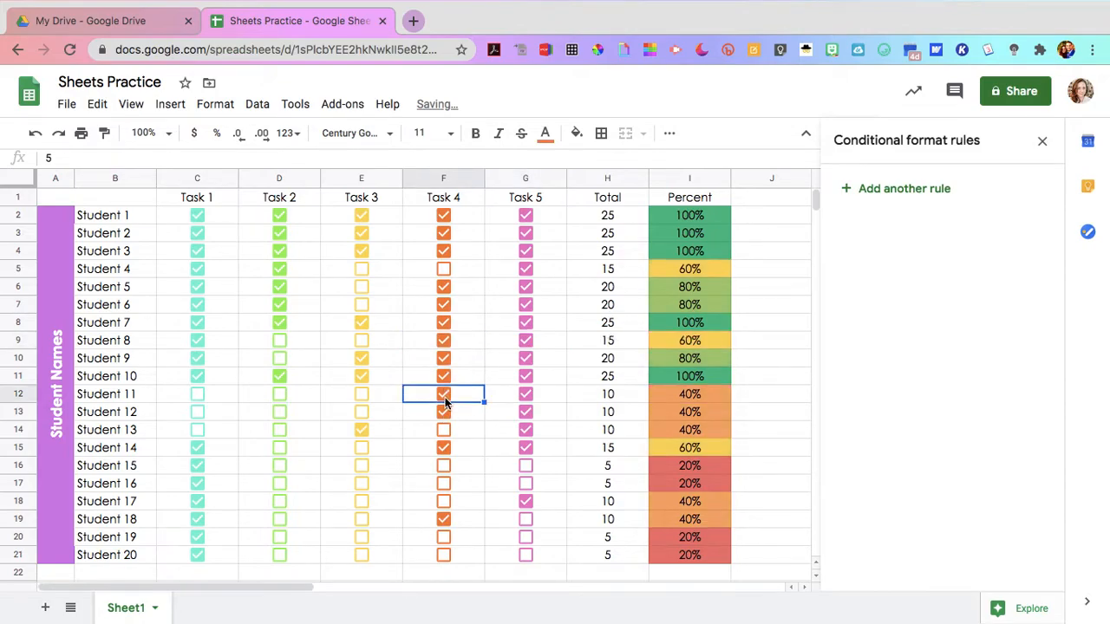
{"action": "left_click", "coordinate": [1043, 144]}
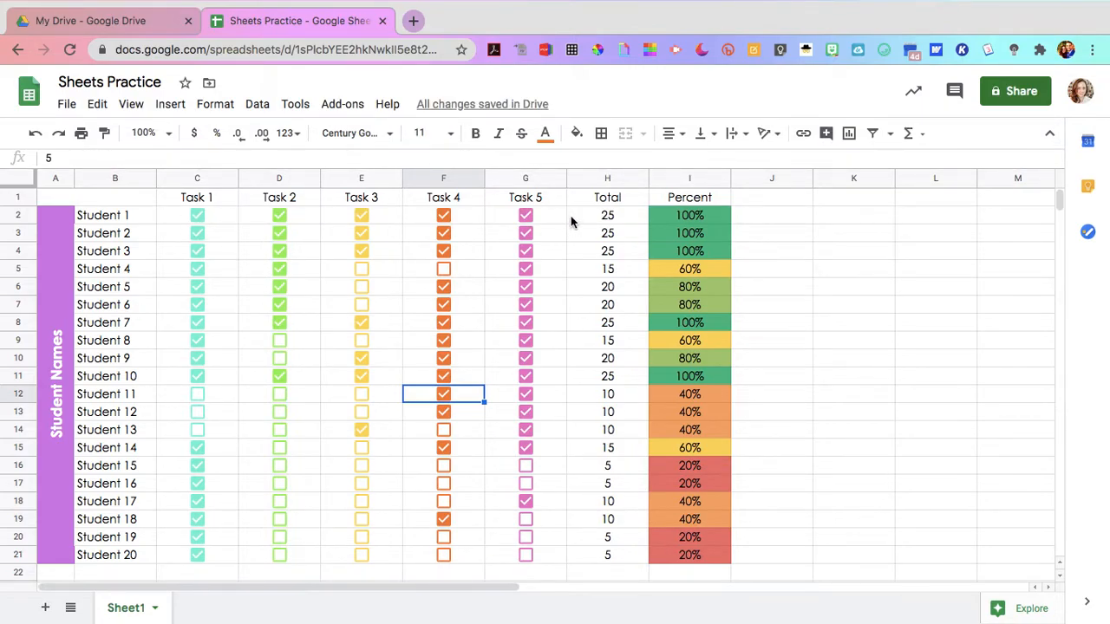
- Copy Sheet1 to a new spreadsheet and dismiss the confirmation
{"action": "right_click", "coordinate": [136, 611]}
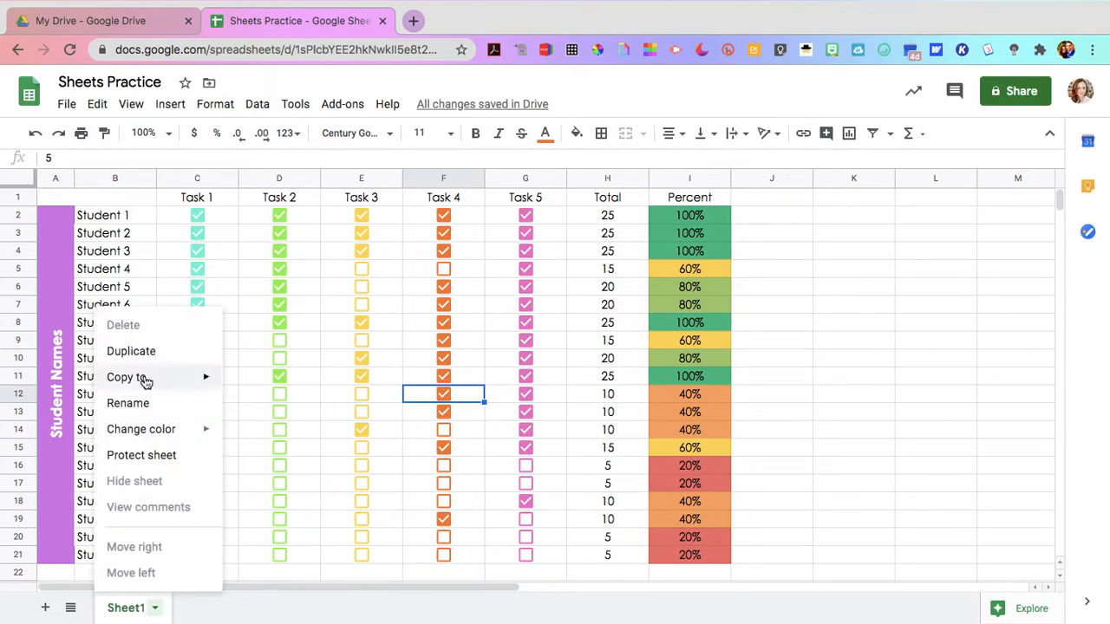
{"action": "mouse_move", "coordinate": [145, 381]}
{"action": "left_click", "coordinate": [249, 381]}
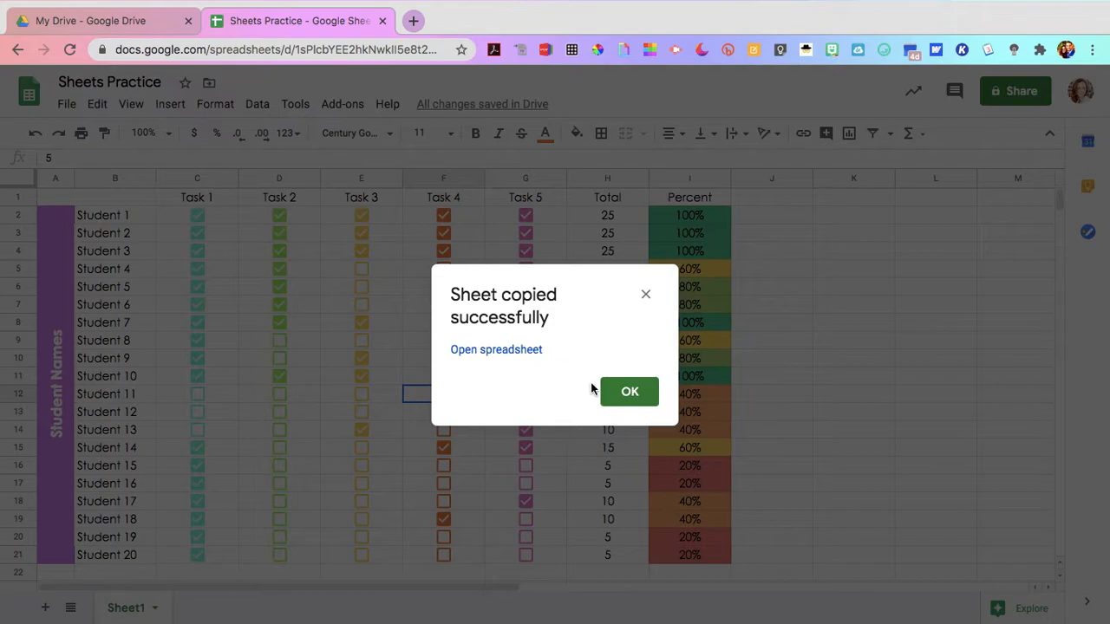
{"action": "left_click", "coordinate": [626, 398]}
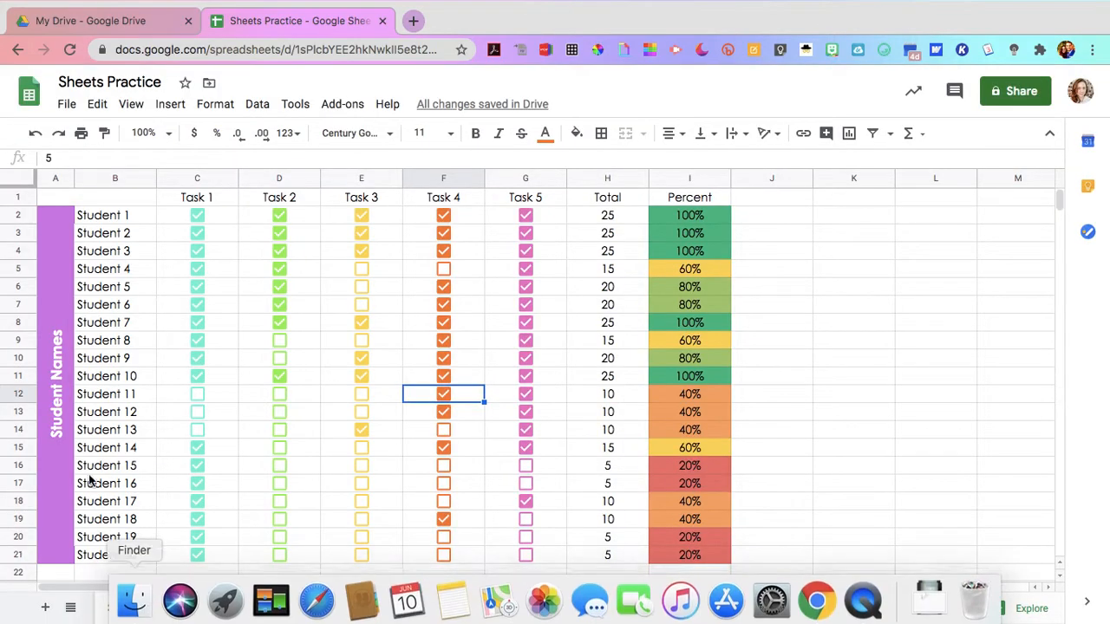
- Copy Sheet1 into the existing Sheets Practice spreadsheet and open the copied sheet
{"action": "right_click", "coordinate": [126, 618]}
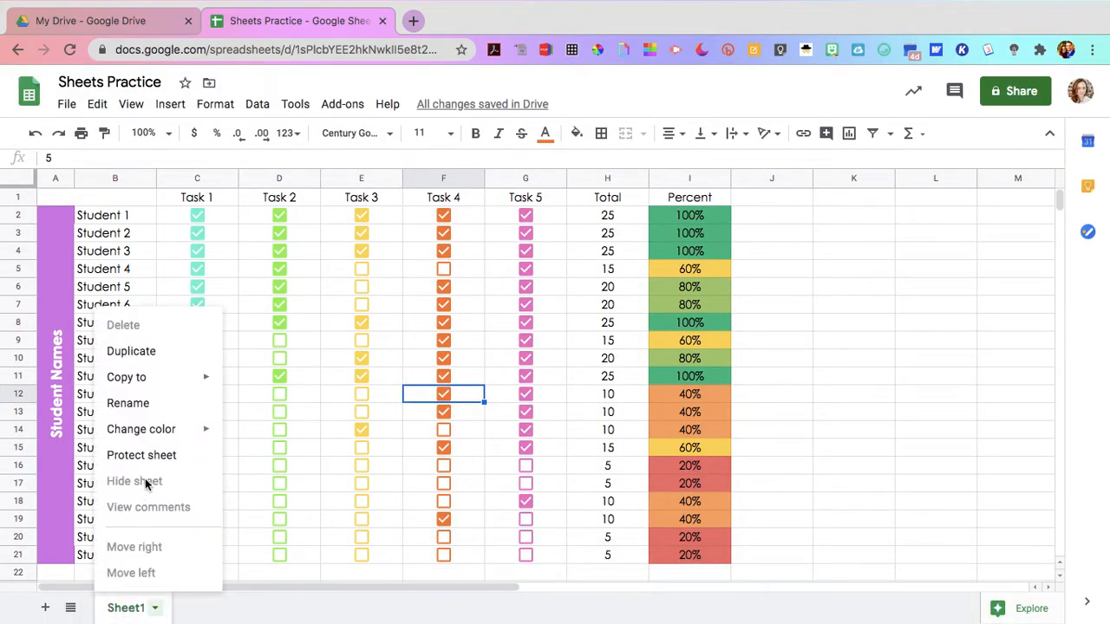
{"action": "mouse_move", "coordinate": [151, 429]}
{"action": "mouse_move", "coordinate": [151, 386]}
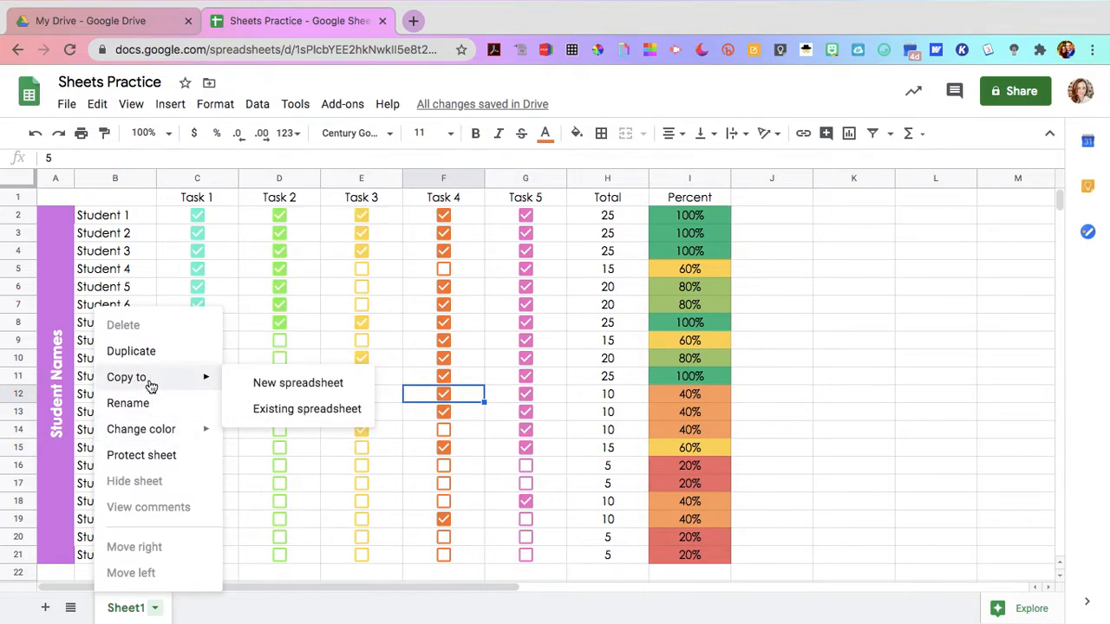
{"action": "left_click", "coordinate": [243, 416]}
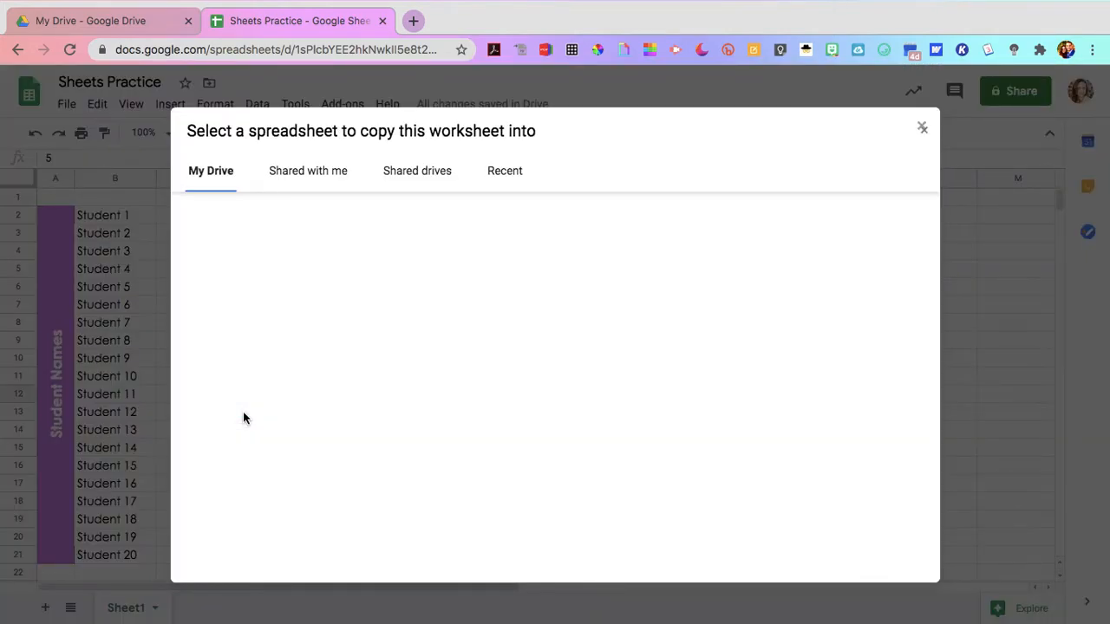
{"action": "scroll", "coordinate": [316, 472], "scroll_direction": "down", "scroll_amount": 2}
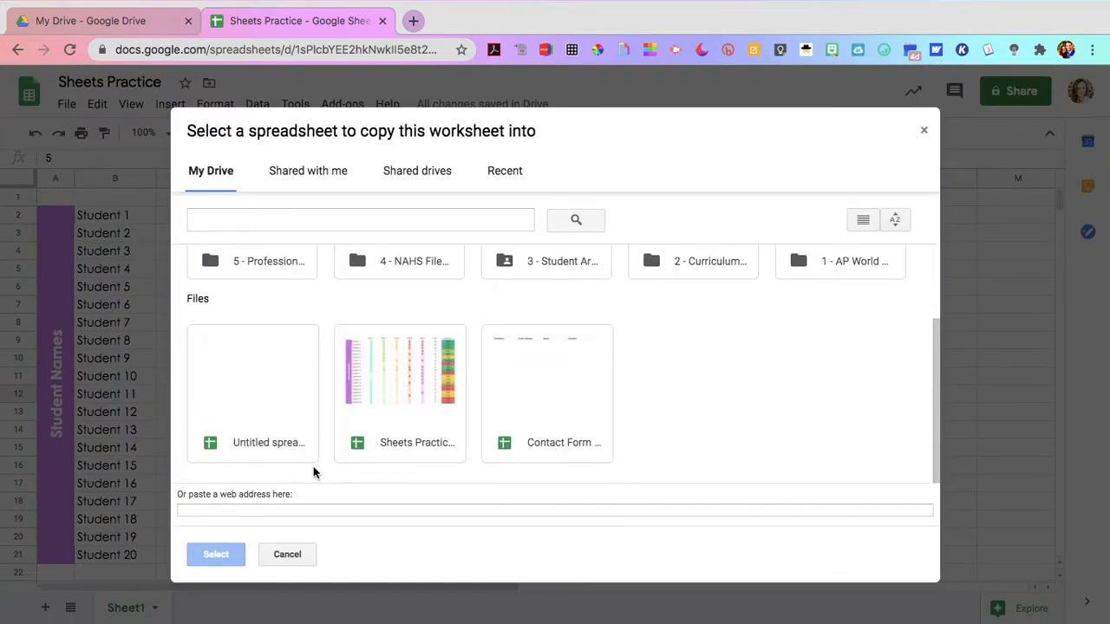
{"action": "left_click", "coordinate": [396, 390]}
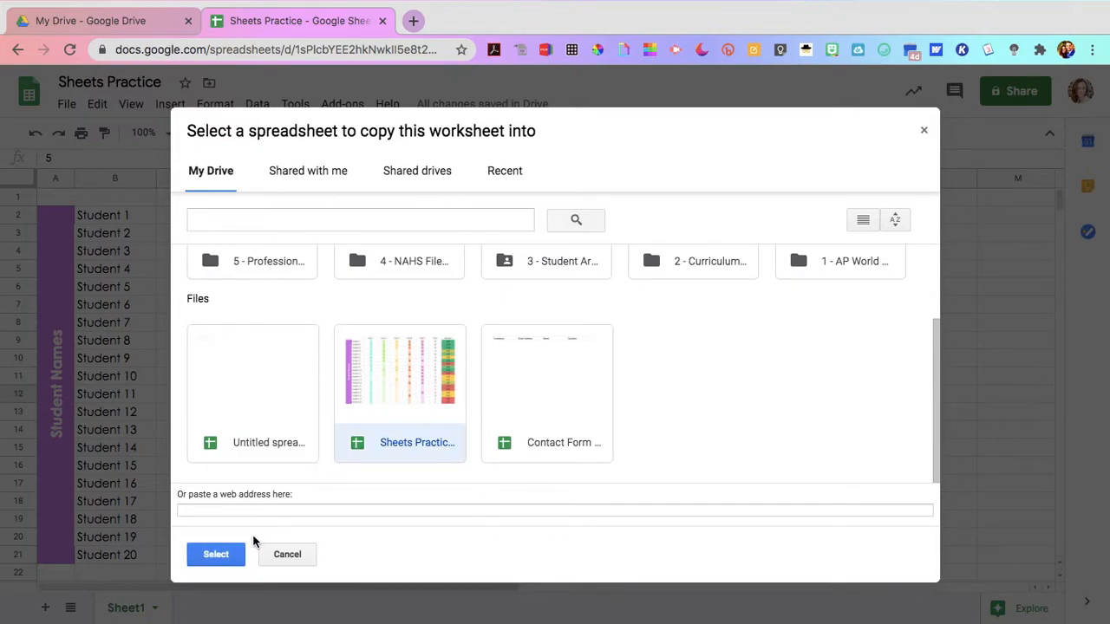
{"action": "left_click", "coordinate": [217, 555]}
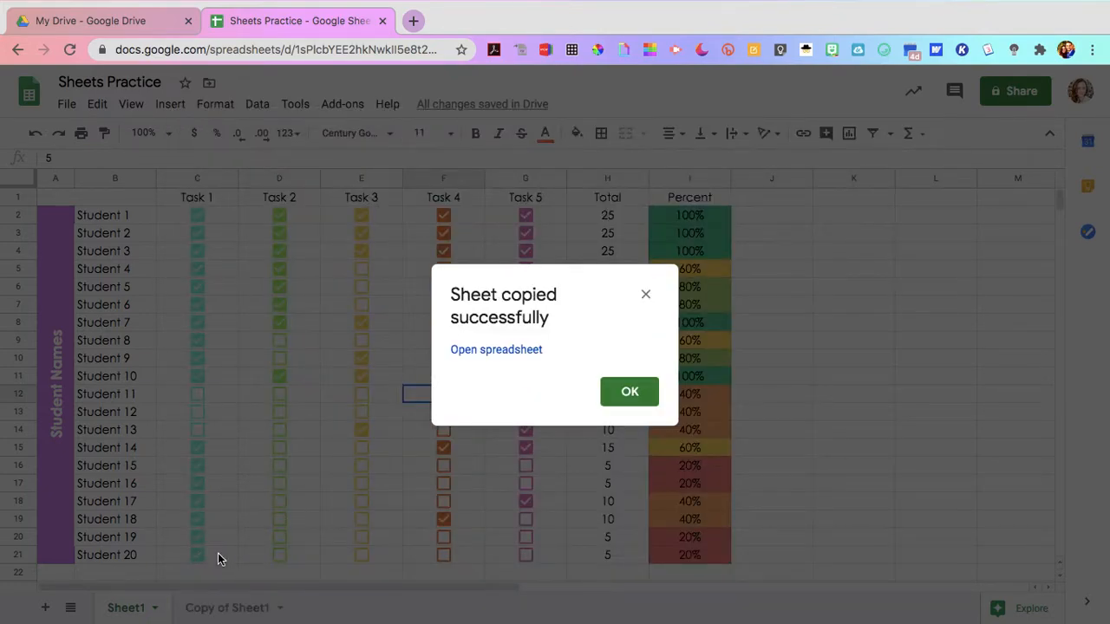
{"action": "left_click", "coordinate": [637, 396]}
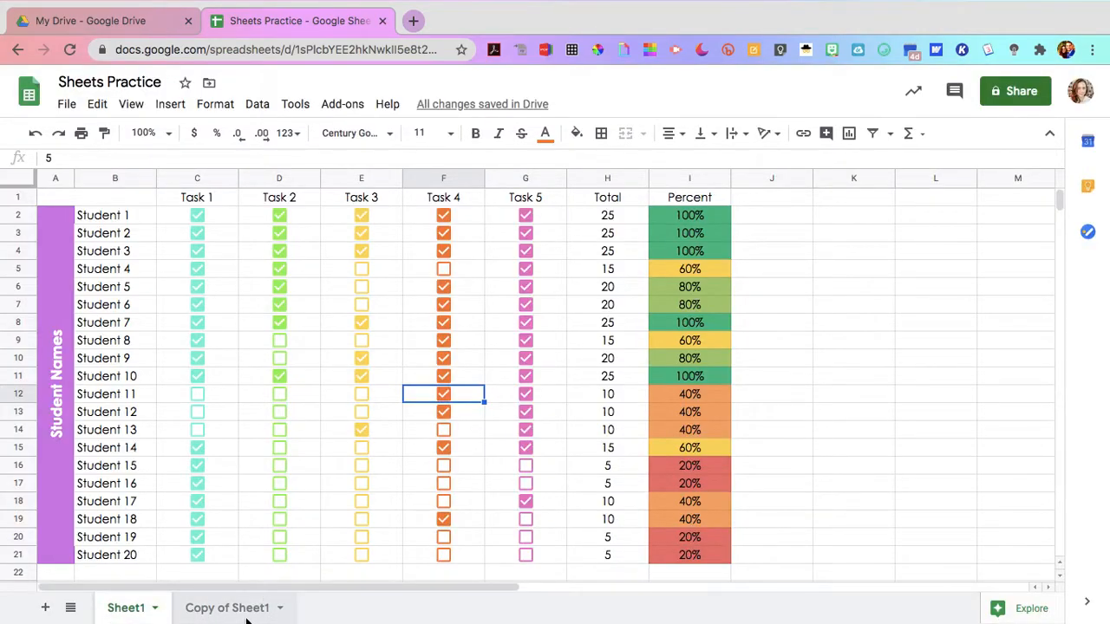
{"action": "left_click", "coordinate": [232, 608]}
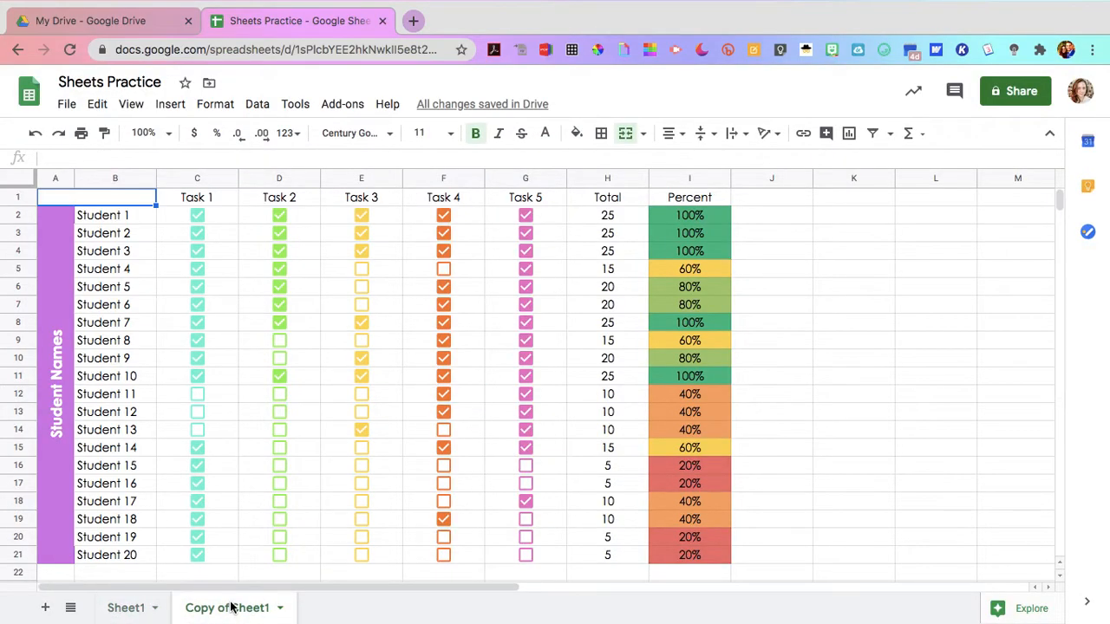
{"action": "left_click", "coordinate": [68, 104]}
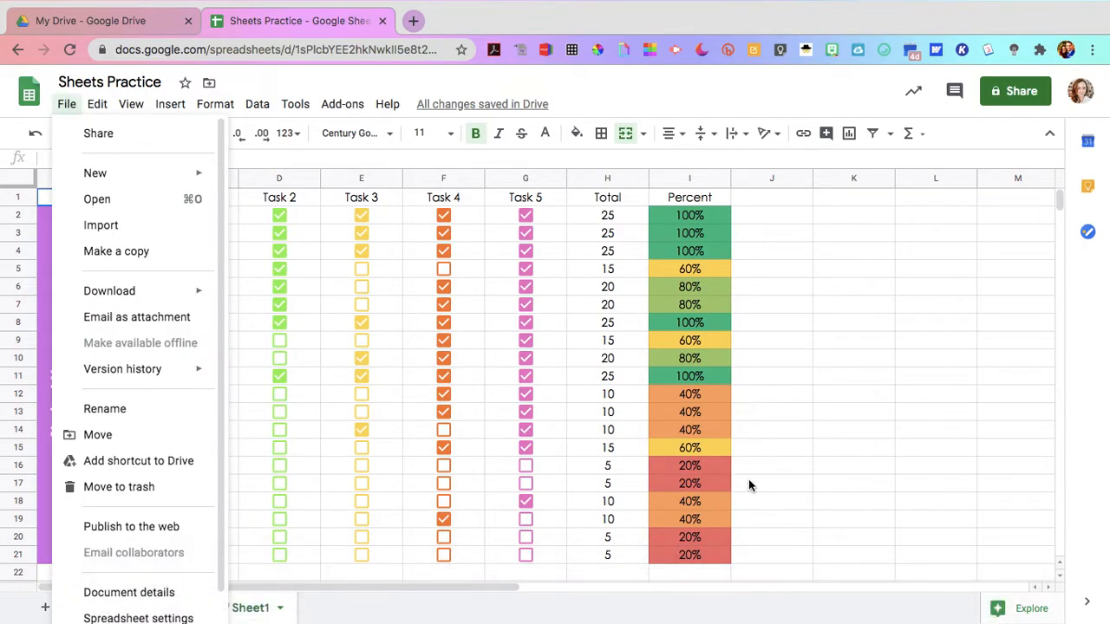
{"action": "left_click", "coordinate": [808, 595]}
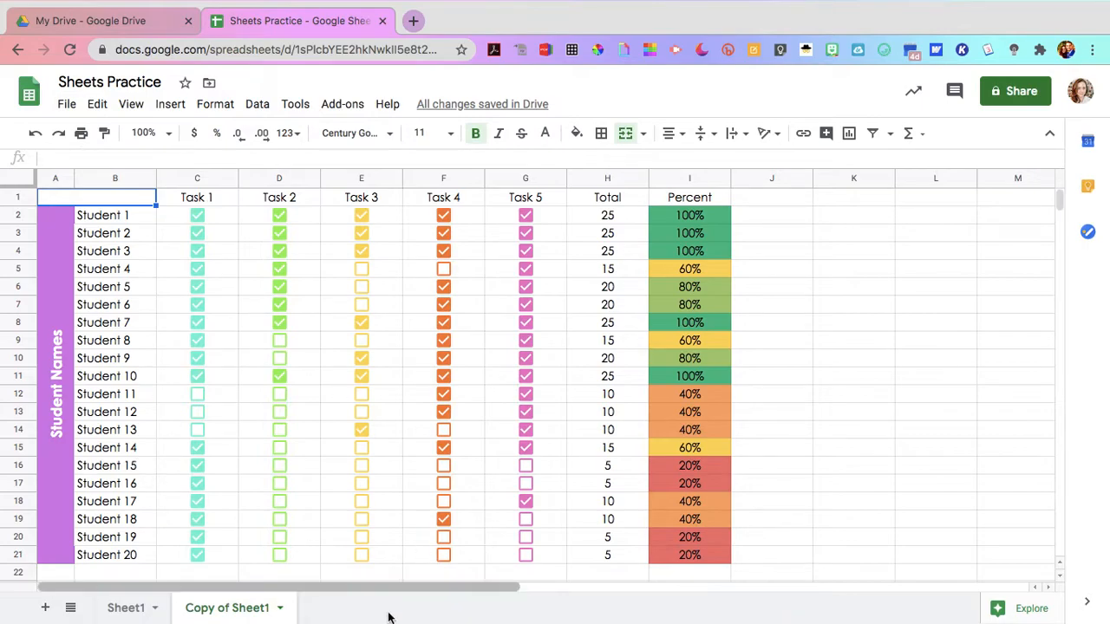
- Add three blank sheets to the spreadsheet
{"action": "left_click", "coordinate": [46, 608]}
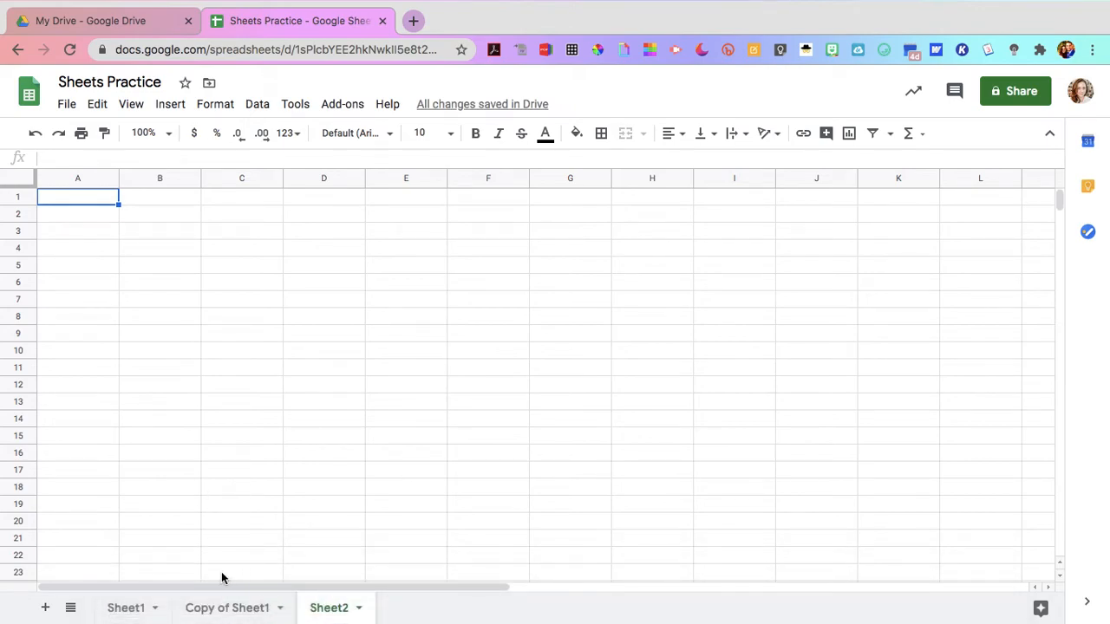
{"action": "left_click", "coordinate": [46, 609]}
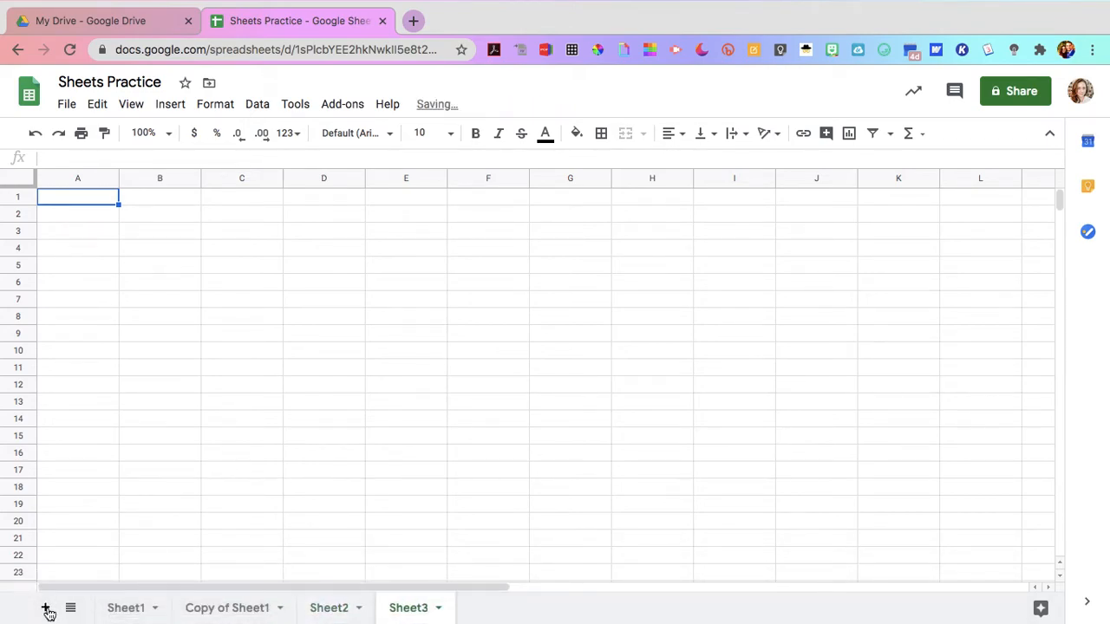
{"action": "left_click", "coordinate": [46, 609]}
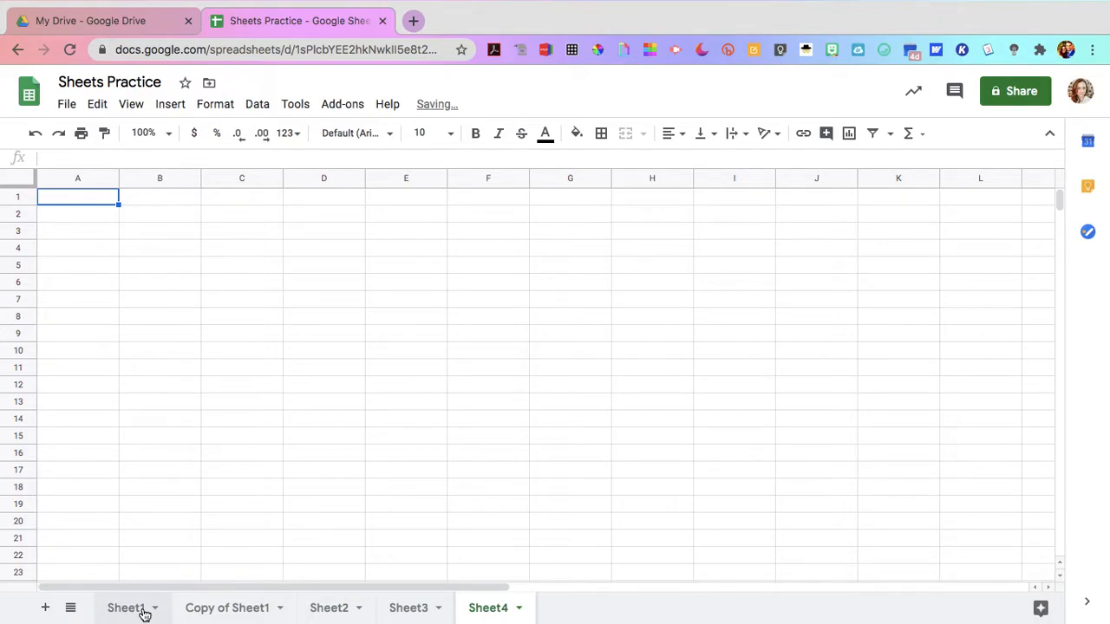
- Copy the whole tracker range A1:I23 from Sheet1
{"action": "left_click", "coordinate": [126, 608]}
{"action": "left_click_drag", "start_coordinate": [67, 202], "coordinate": [698, 417]}
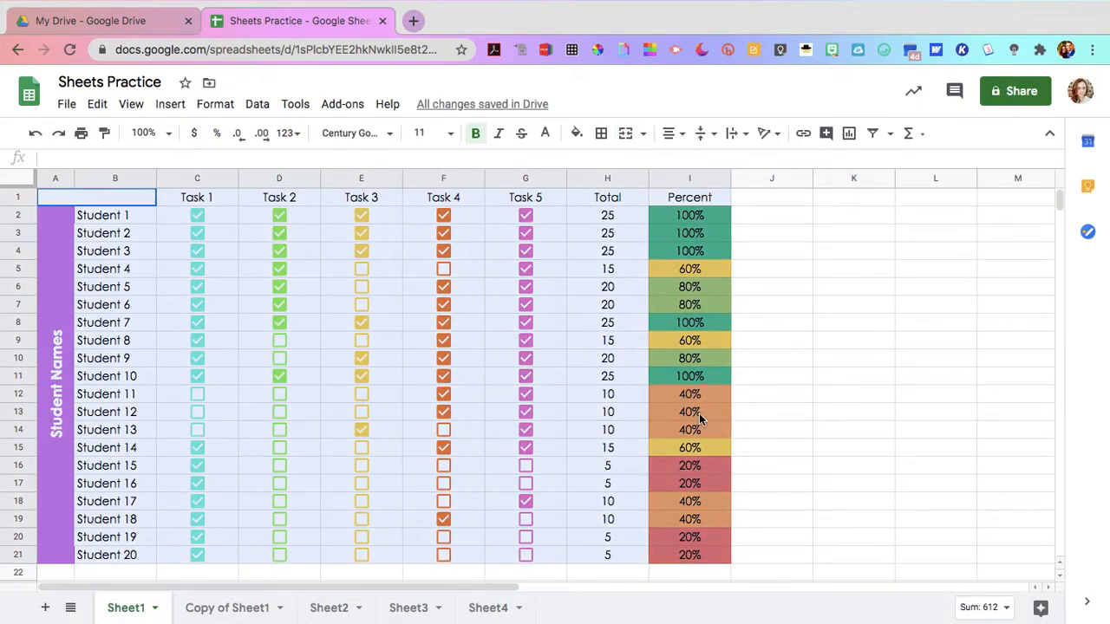
{"action": "left_click_drag", "start_coordinate": [710, 530], "coordinate": [697, 483]}
{"action": "key", "text": "ctrl+c"}
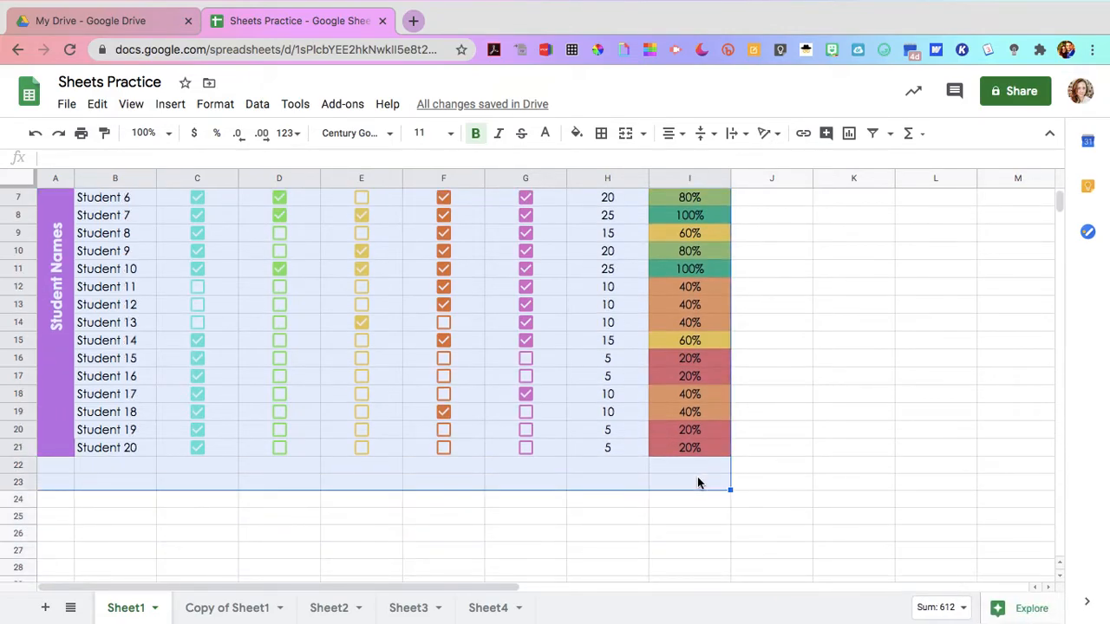
- Paste everything except borders from the copied tracker into Sheet2 starting at A1, and look over the result
{"action": "left_click", "coordinate": [345, 607]}
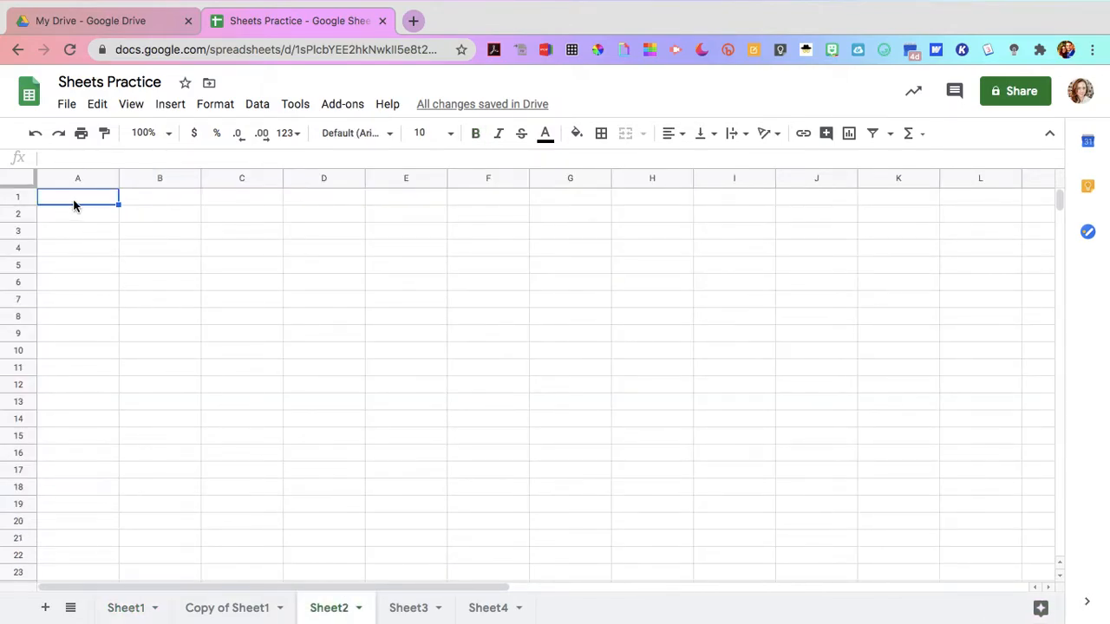
{"action": "right_click", "coordinate": [76, 205]}
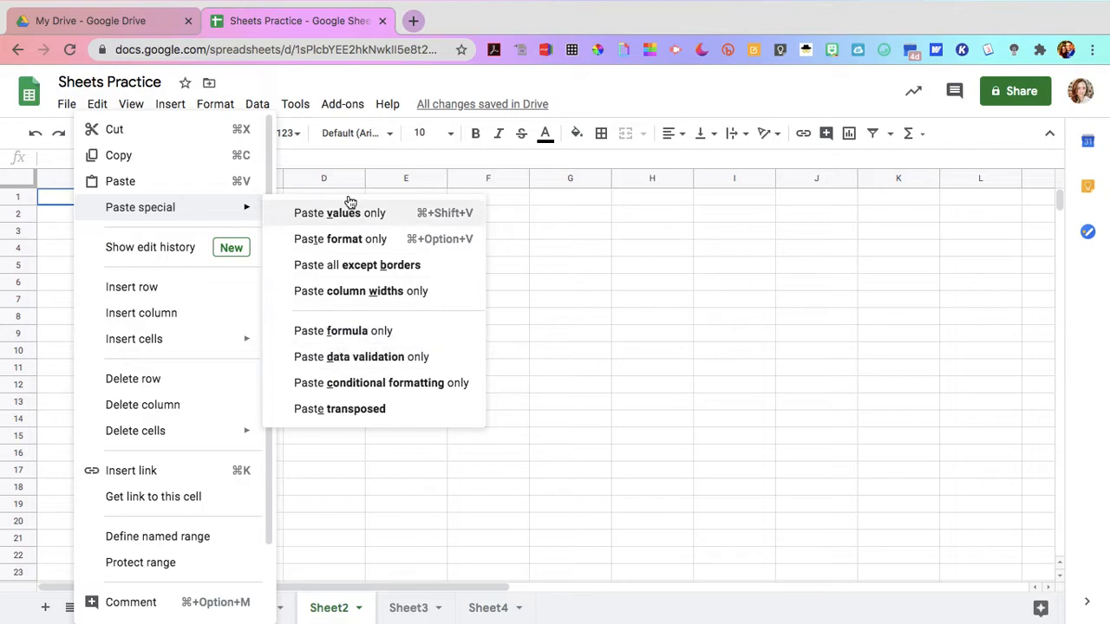
{"action": "left_click", "coordinate": [363, 268]}
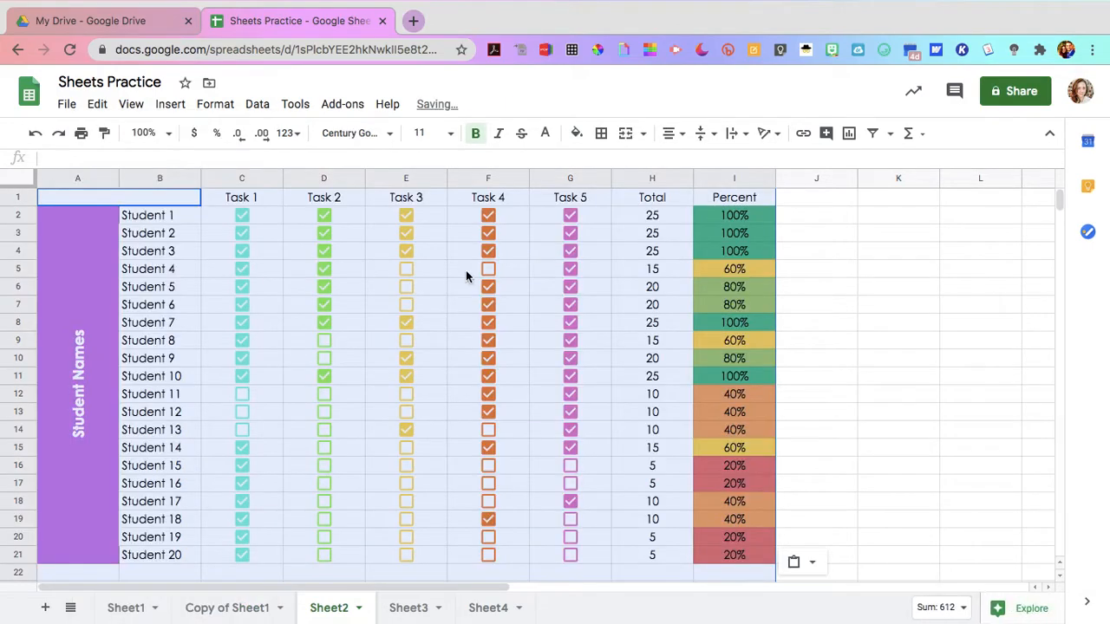
{"action": "left_click", "coordinate": [818, 368]}
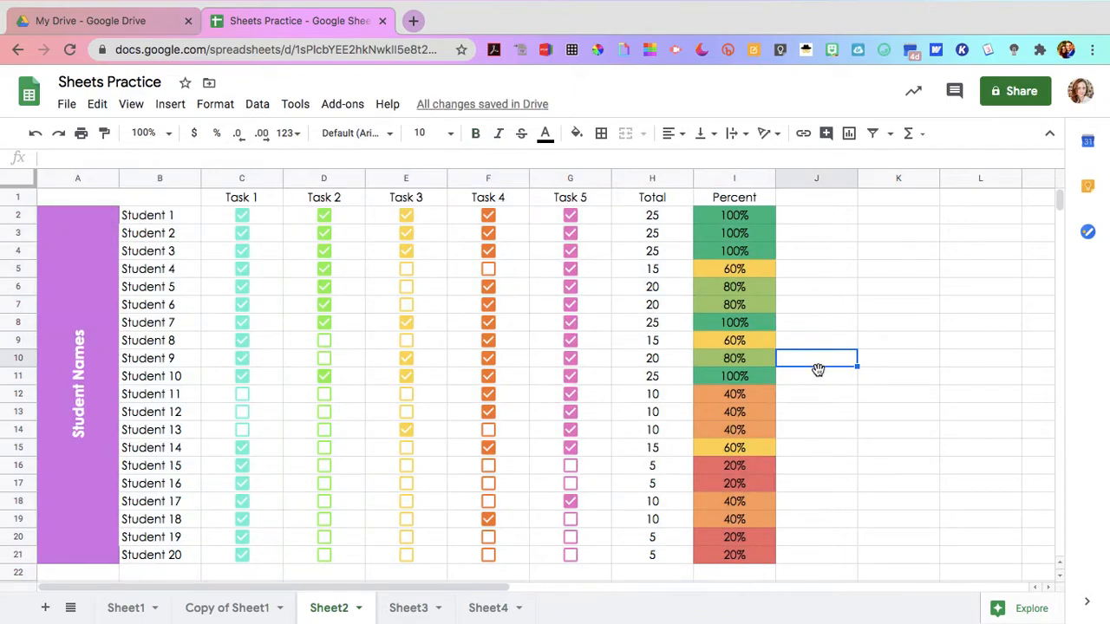
{"action": "scroll", "coordinate": [817, 368], "scroll_direction": "down", "scroll_amount": 3}
{"action": "scroll", "coordinate": [818, 373], "scroll_direction": "up", "scroll_amount": 3}
- Paste the copied tracker, all except borders, into Sheet3 starting at A1
{"action": "left_click", "coordinate": [407, 608]}
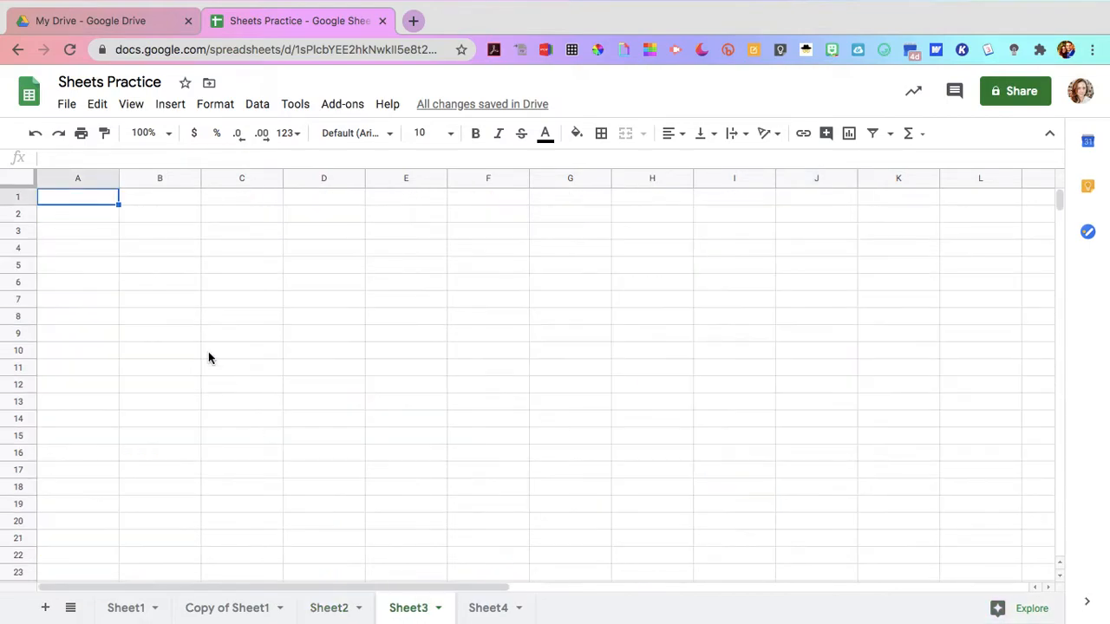
{"action": "right_click", "coordinate": [92, 194]}
{"action": "mouse_move", "coordinate": [93, 201]}
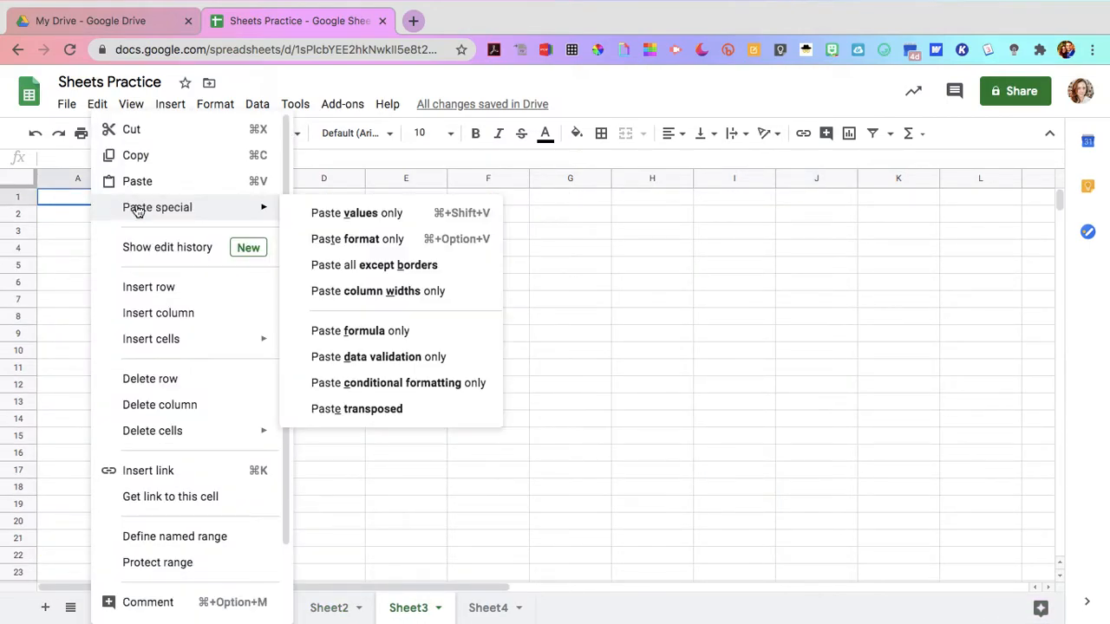
{"action": "left_click", "coordinate": [379, 267]}
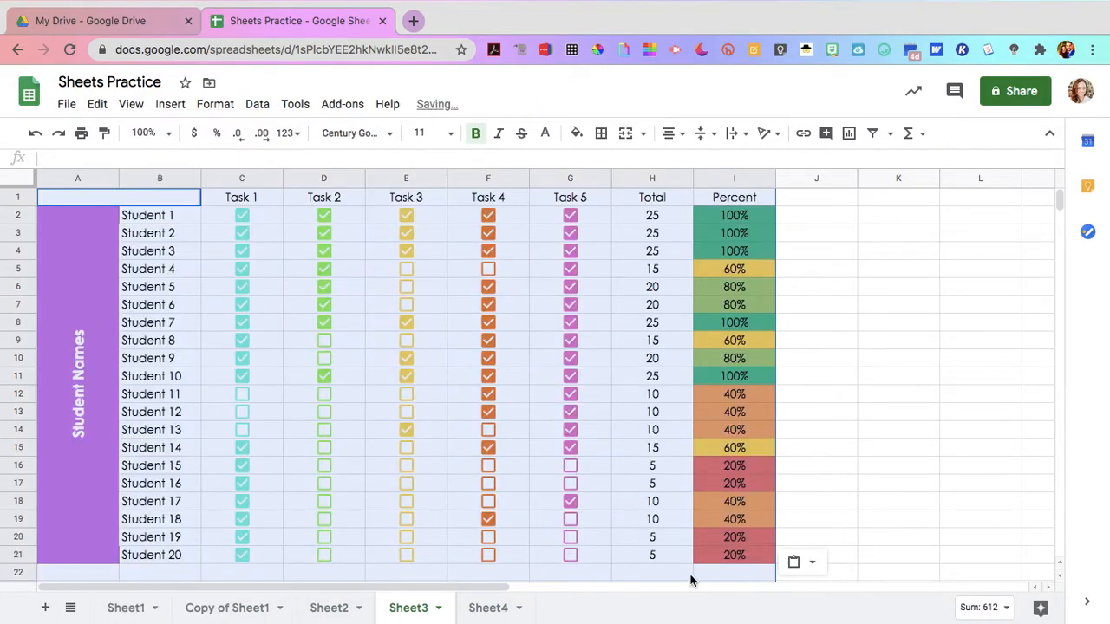
{"action": "left_click", "coordinate": [840, 449]}
- On Sheet3, uncheck Task 5 for Students 8 and 6 and Task 4 for Students 6 and 10
{"action": "left_click", "coordinate": [573, 341]}
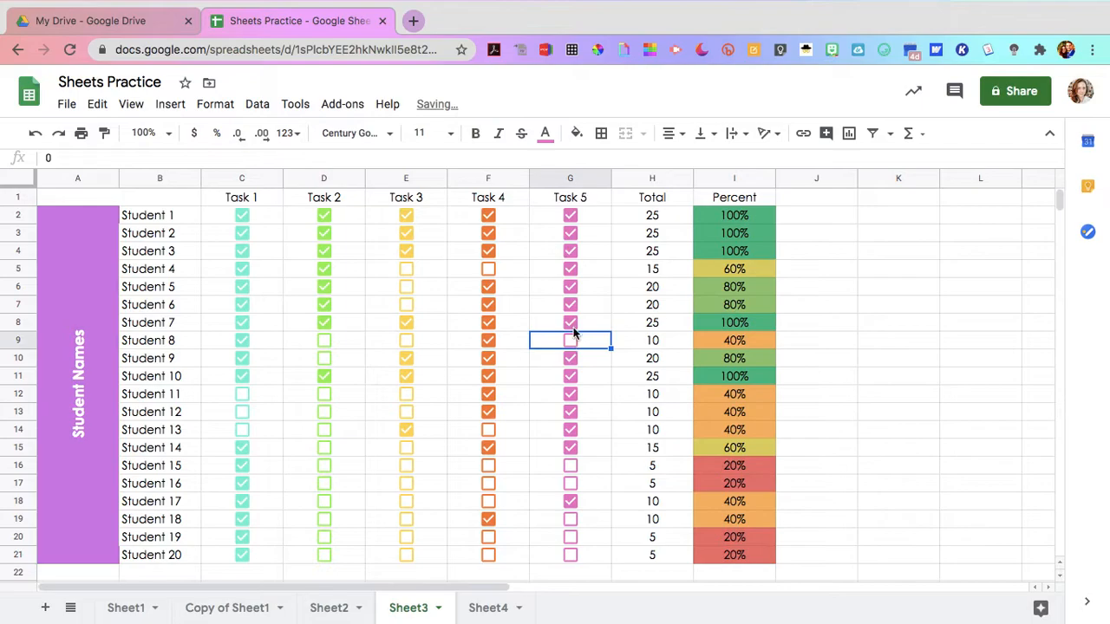
{"action": "left_click", "coordinate": [572, 305]}
{"action": "left_click", "coordinate": [483, 308]}
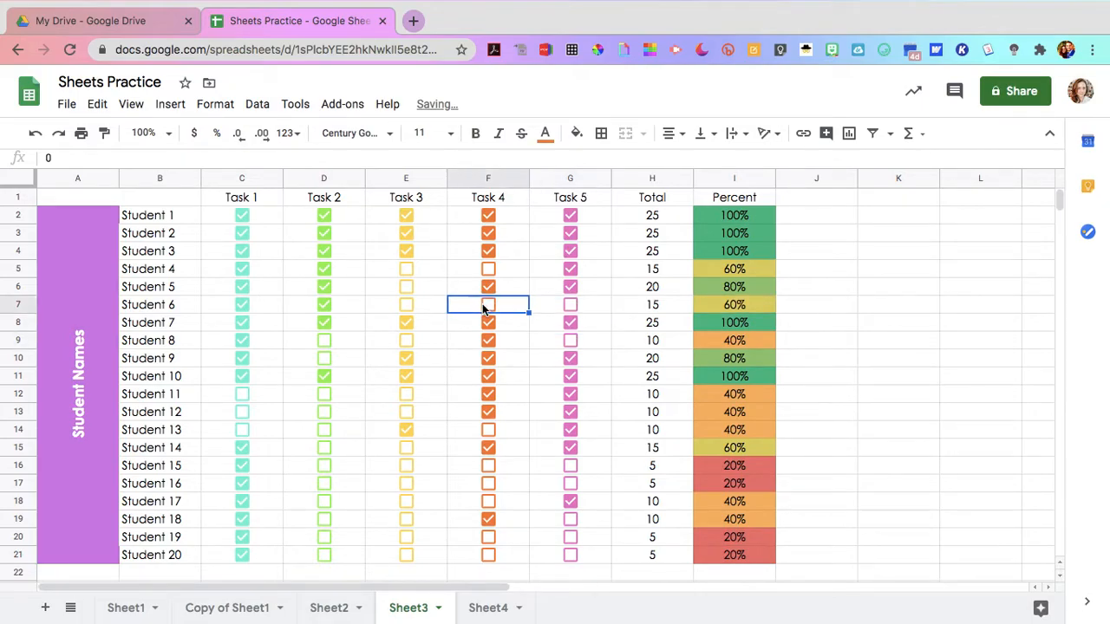
{"action": "left_click", "coordinate": [491, 379]}
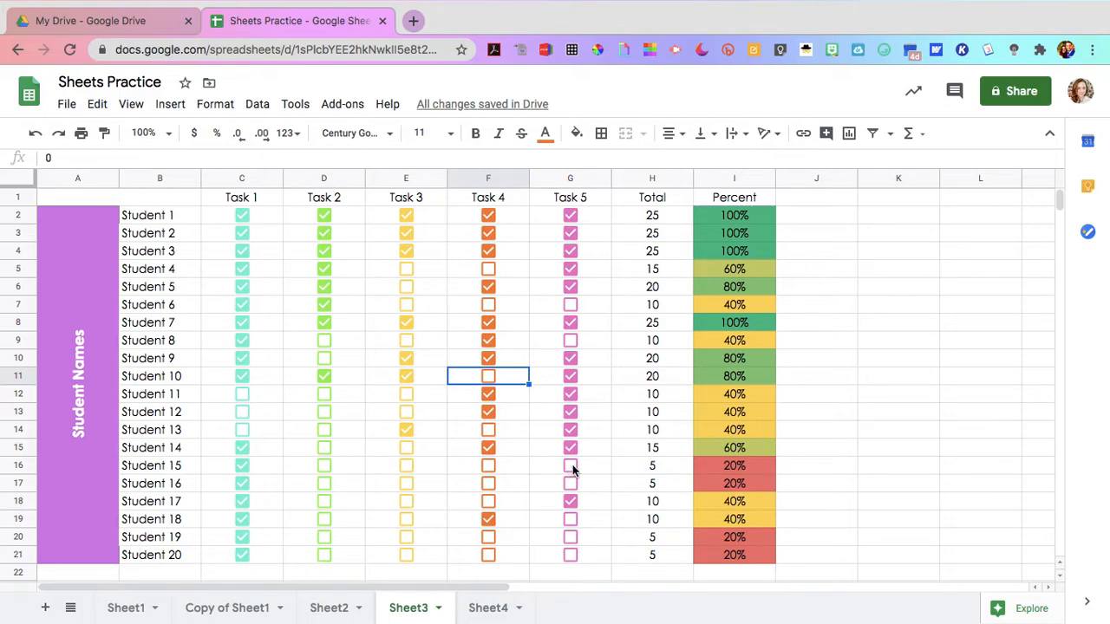
- Check Task 4 for Students 6 and 4 and Task 5 for Students 6 and 8 on Sheet3
{"action": "left_click", "coordinate": [488, 305]}
{"action": "left_click", "coordinate": [488, 268]}
{"action": "left_click", "coordinate": [568, 306]}
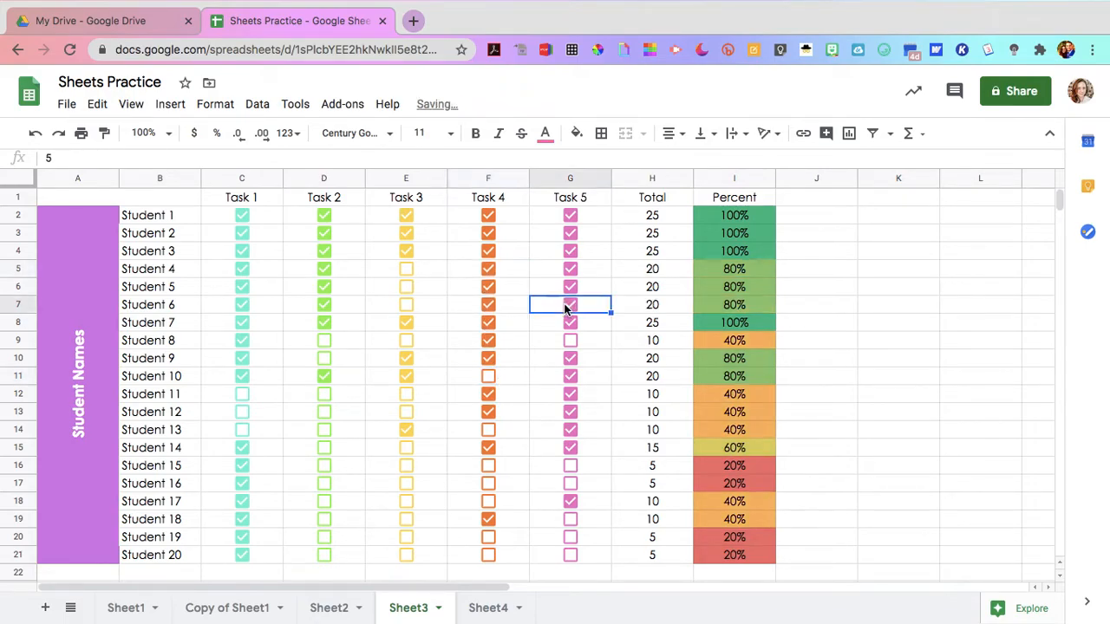
{"action": "left_click", "coordinate": [570, 343]}
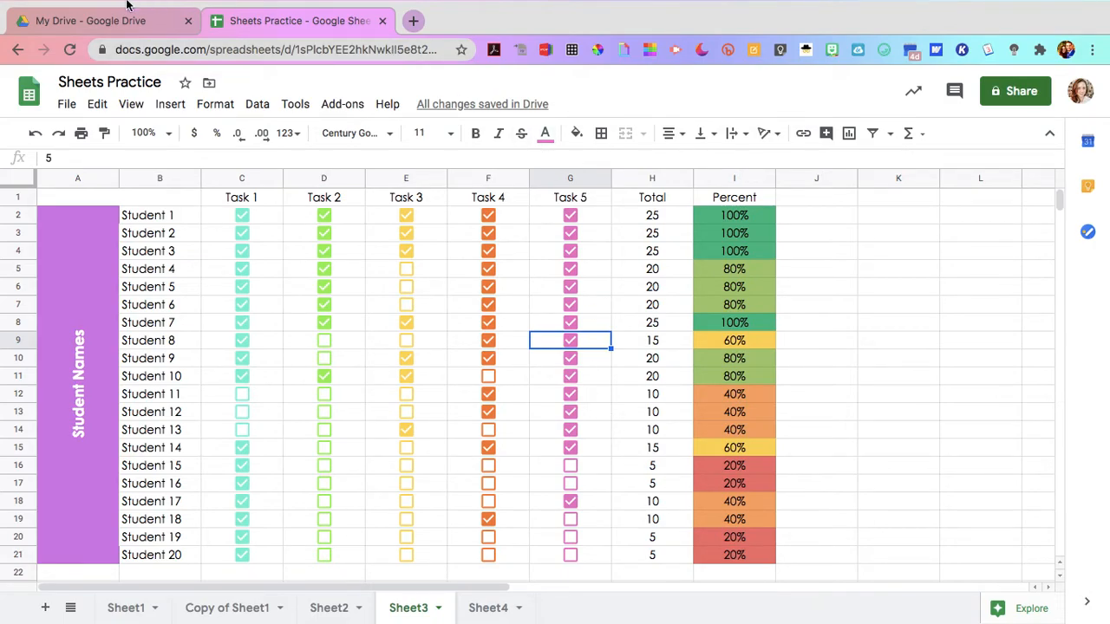
- Take the browser window out of full-screen mode
{"action": "mouse_move", "coordinate": [128, 3]}
{"action": "left_click", "coordinate": [48, 29]}
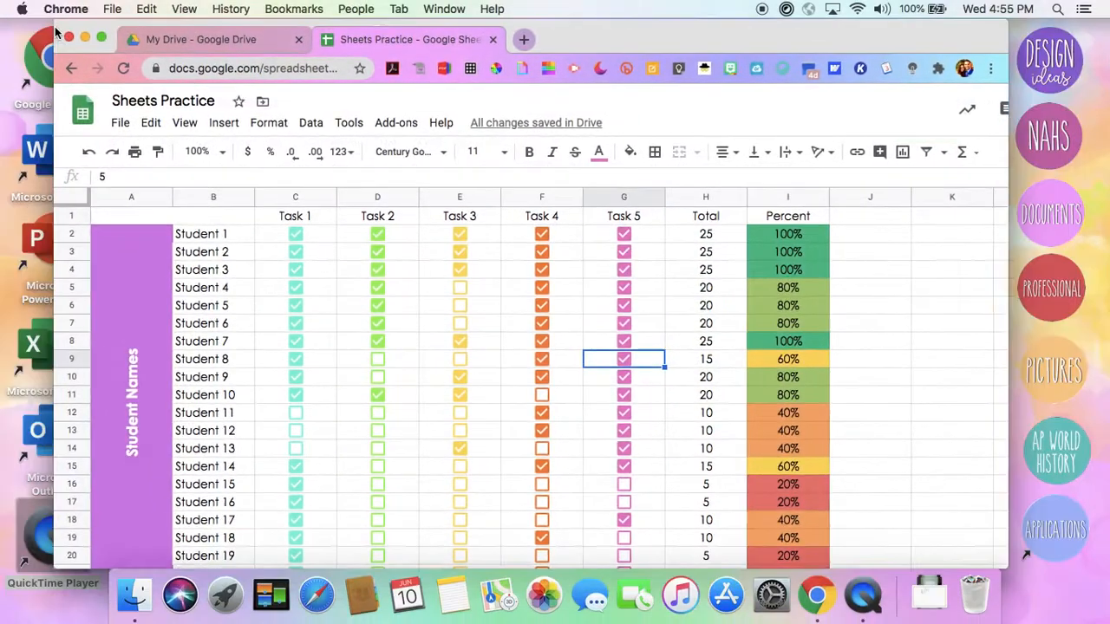